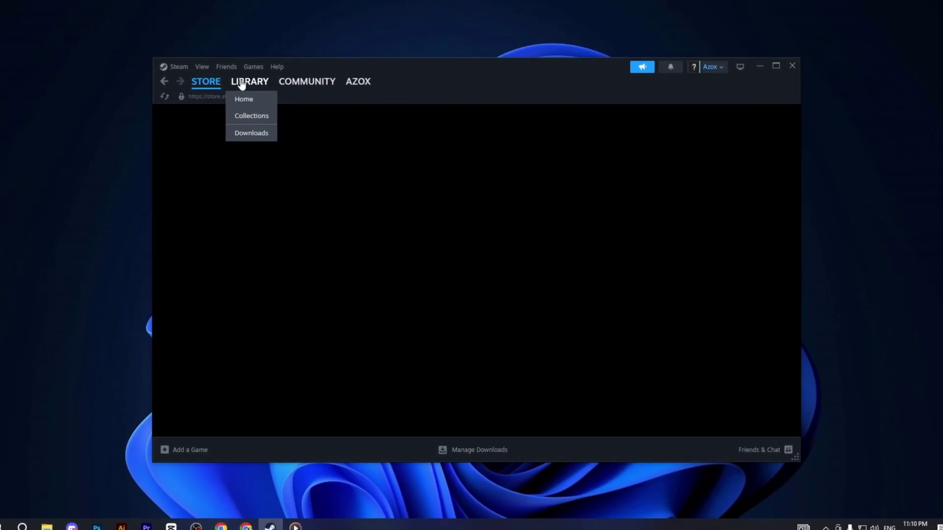
Open Counter-Strike 2's Properties from the Steam library and edit its launch options to -violence_hblood 0
click(241, 83)
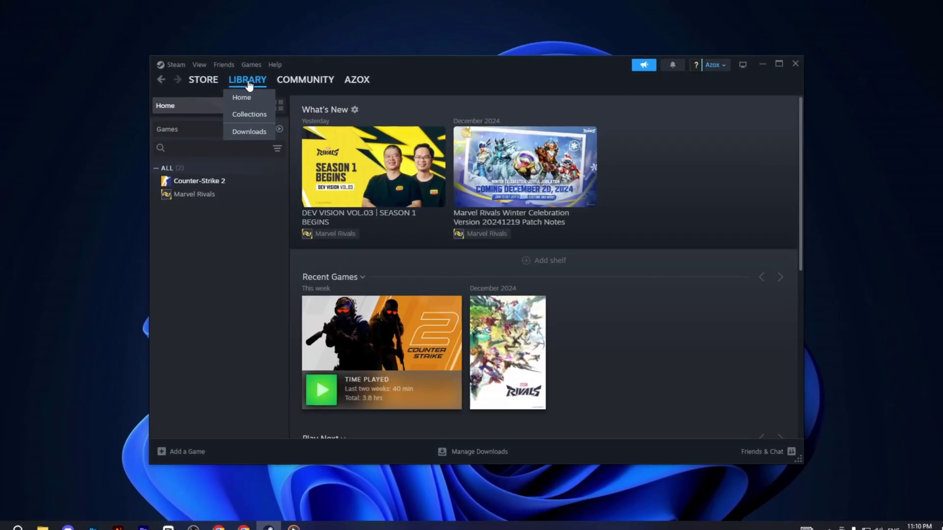
right_click(209, 184)
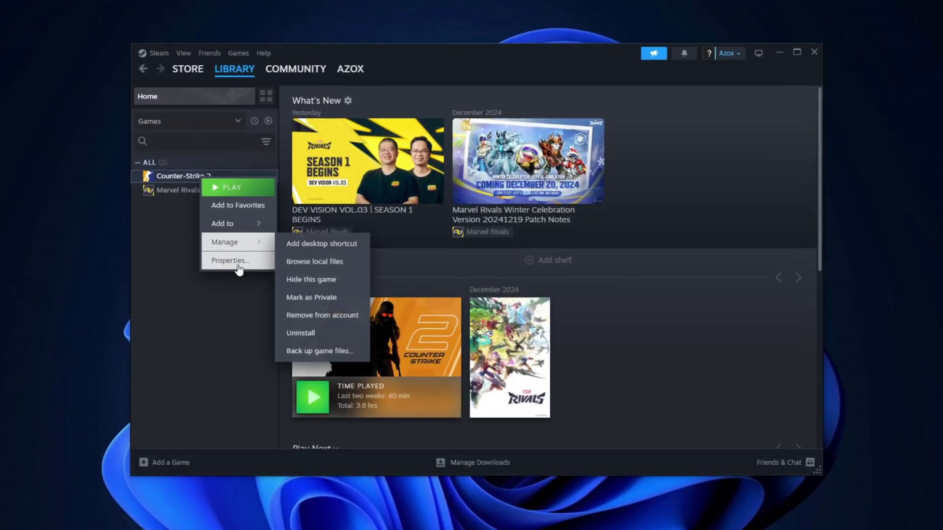
click(236, 260)
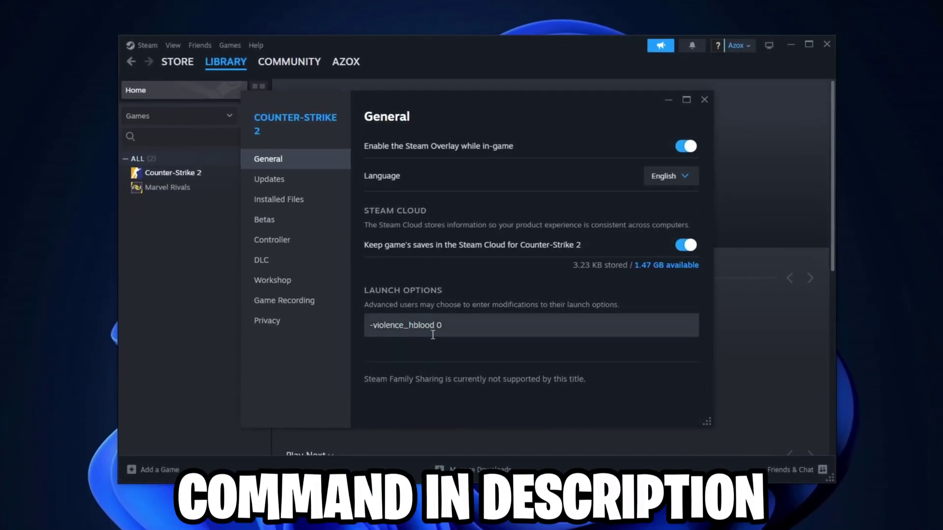
click(470, 331)
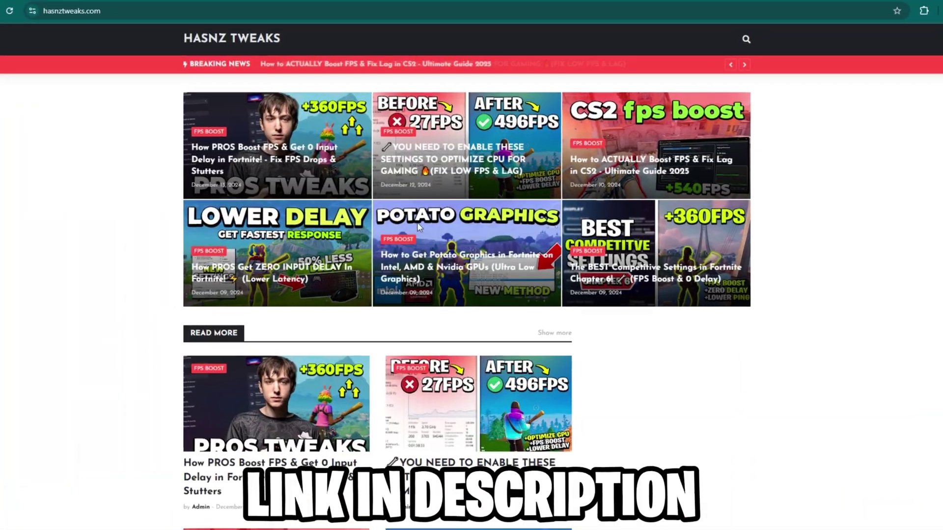
Scroll past the in-game match footage to reach the desktop with the CSGO optimization folder
scroll(419, 227, down, 10)
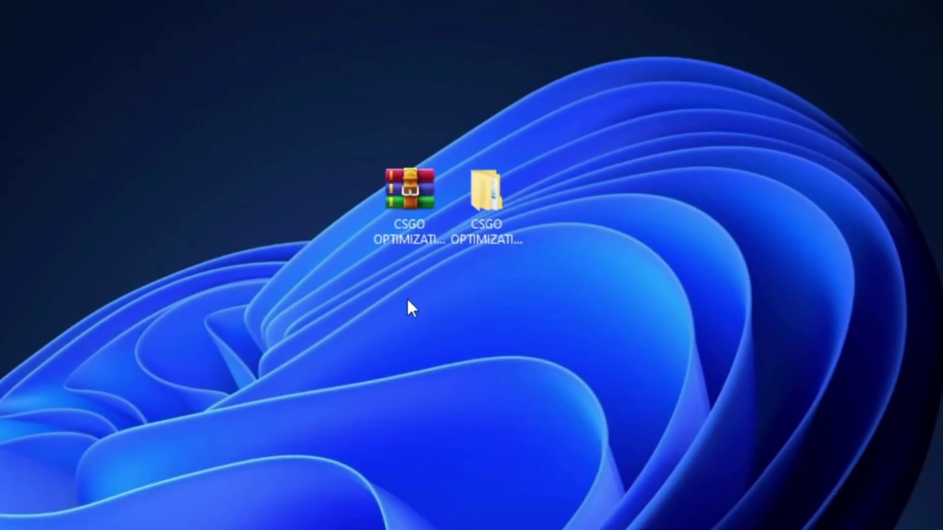
Open the CSGO OPTIMIZATION folder and look over its 01 CSGO 2 Priority and 02 Registry Tweaks subfolders
click(497, 203)
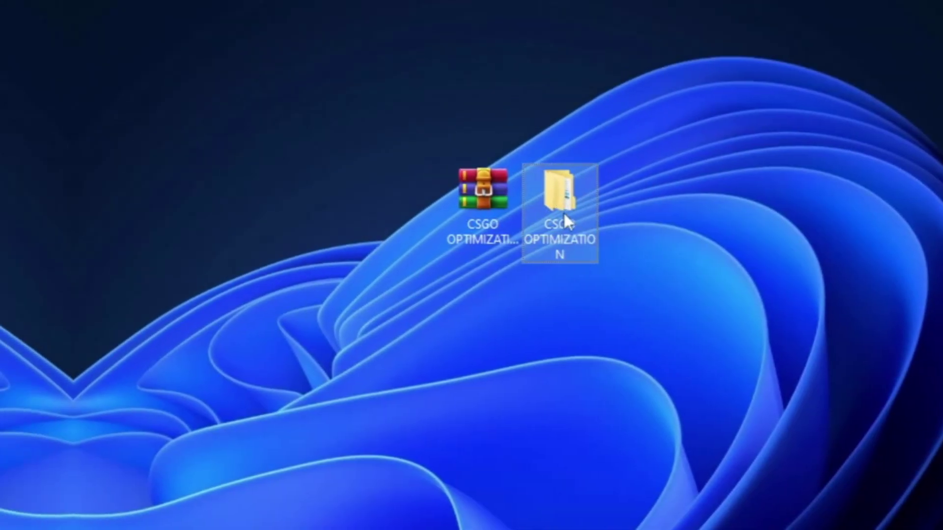
double_click(491, 224)
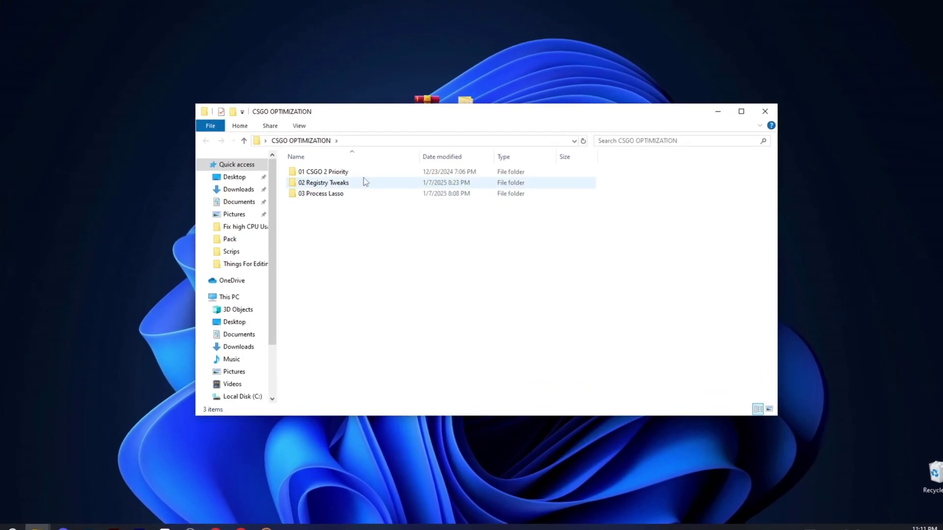
click(361, 172)
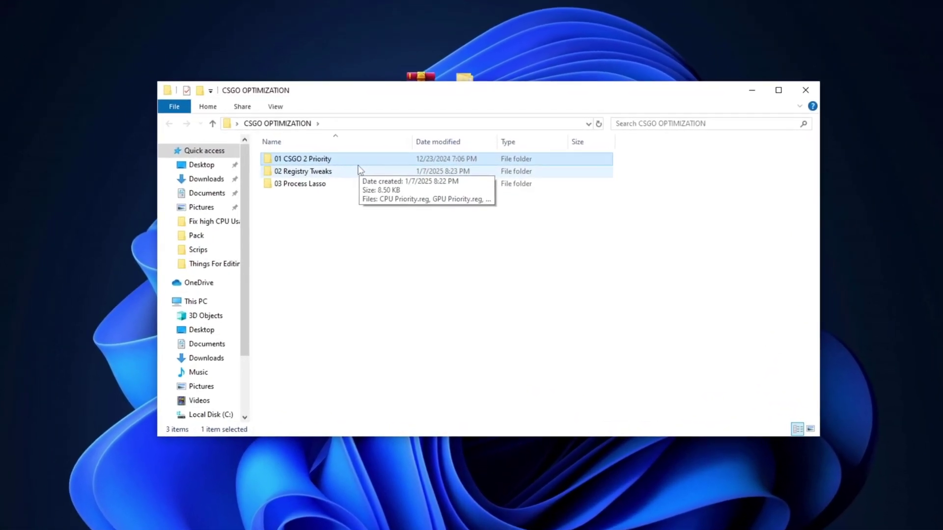
click(349, 171)
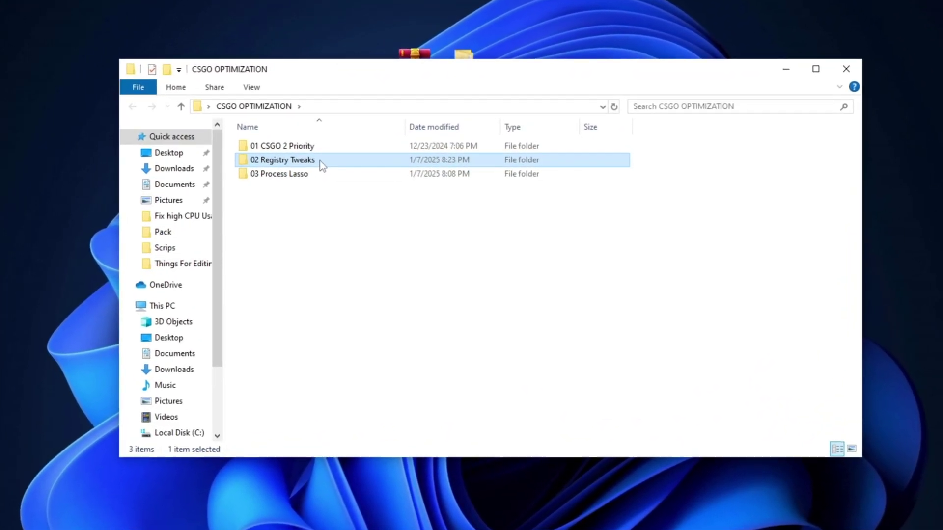
click(299, 175)
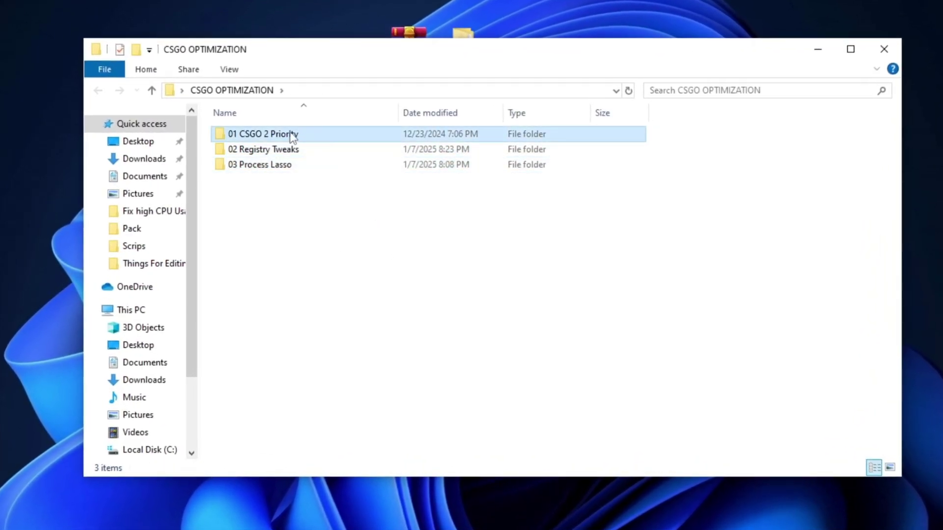
Open 01 CSGO 2 Priority and inspect the High Priority.reg and Mid Priority.reg files
double_click(309, 137)
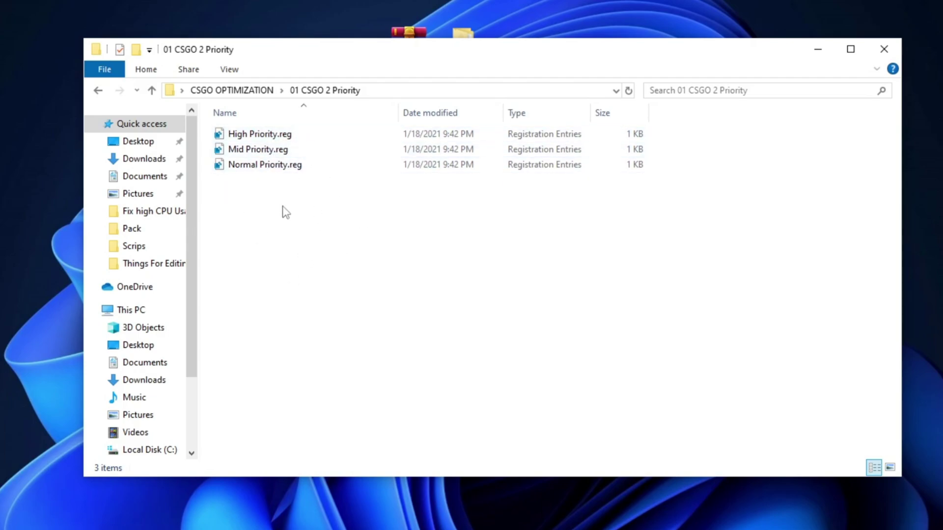
click(279, 139)
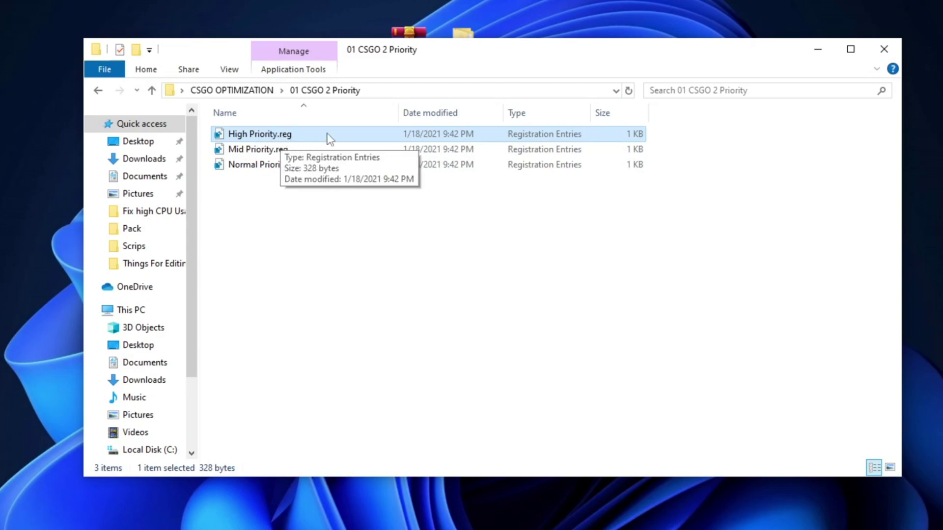
click(313, 149)
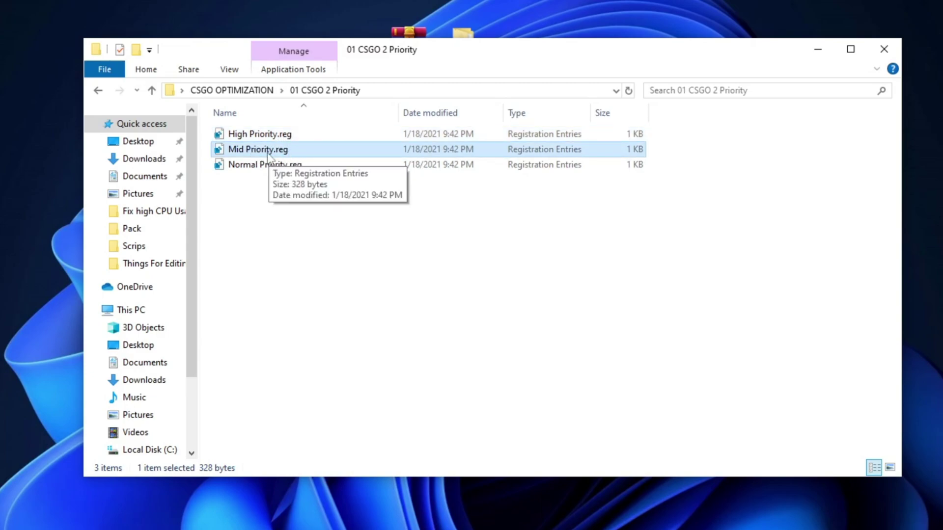
click(359, 240)
Open 02 Registry Tweaks, select all five .reg files and choose an action from their context menu
key(alt+Left)
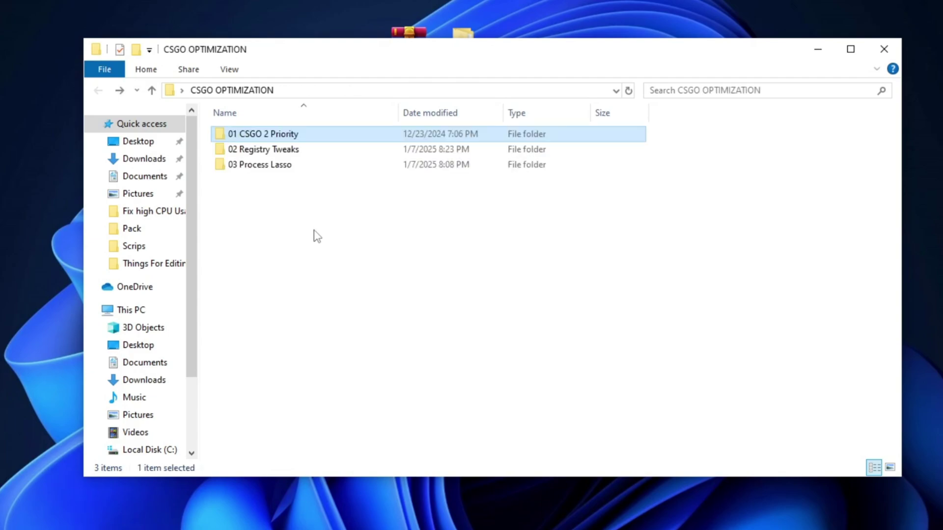
double_click(274, 151)
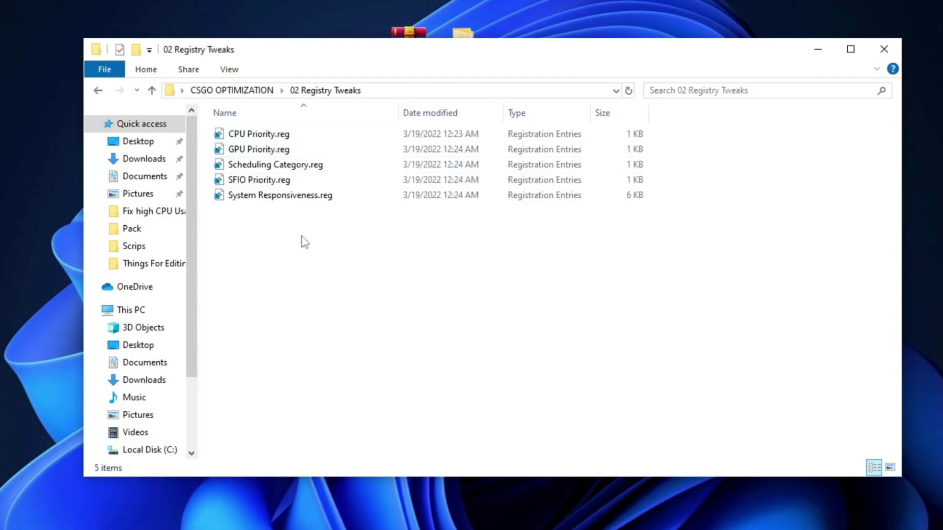
drag(299, 234, 253, 136)
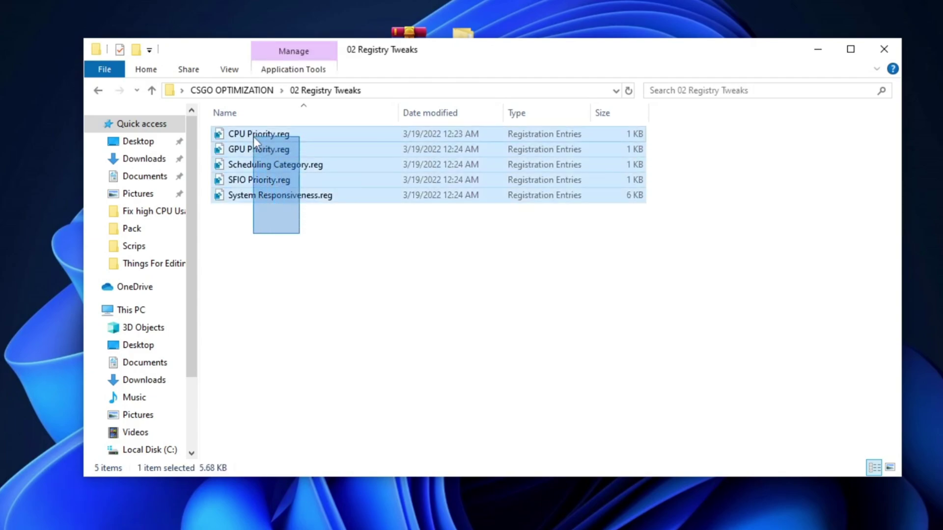
right_click(300, 181)
click(330, 276)
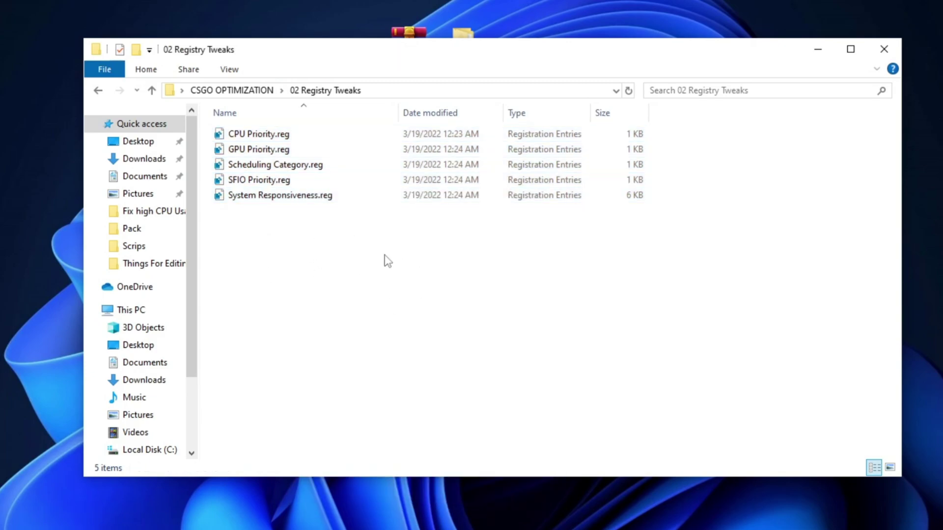
Go back and select processlassosetup64.exe inside the 03 Process Lasso folder
key(alt+Left)
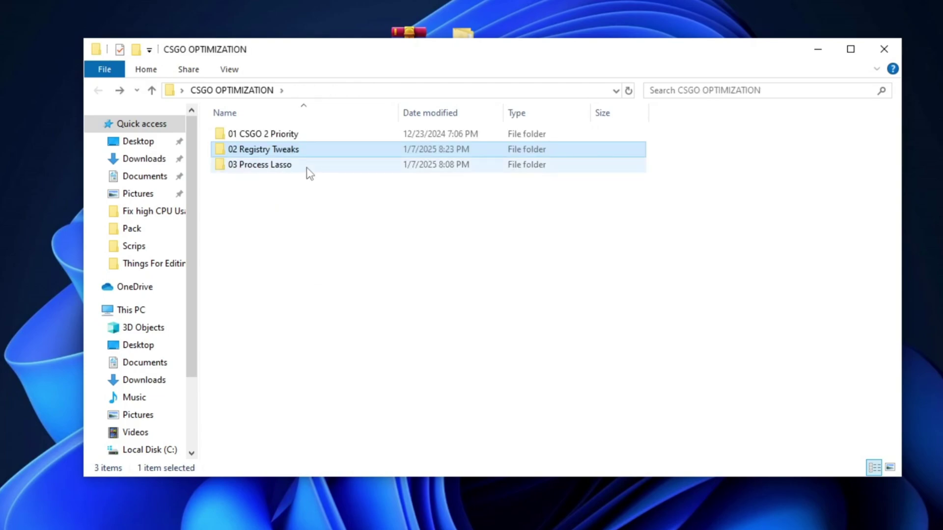
double_click(313, 166)
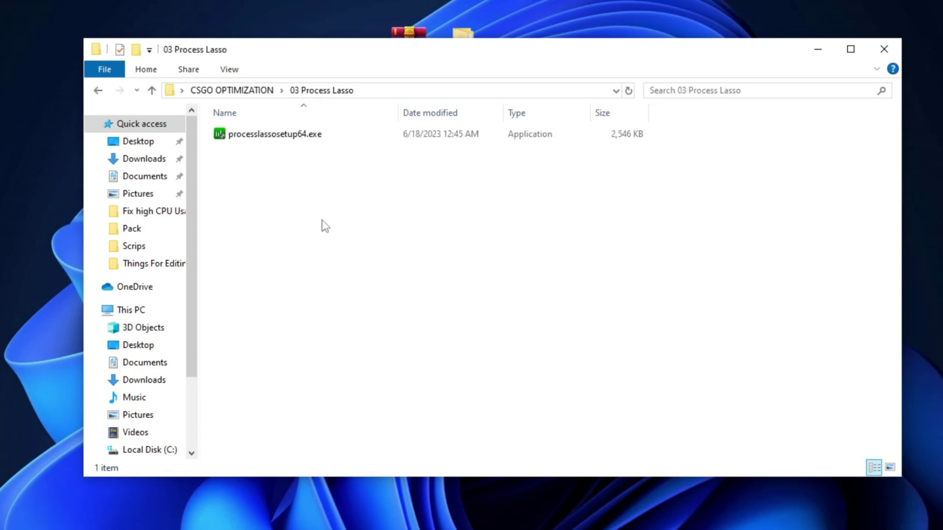
click(311, 135)
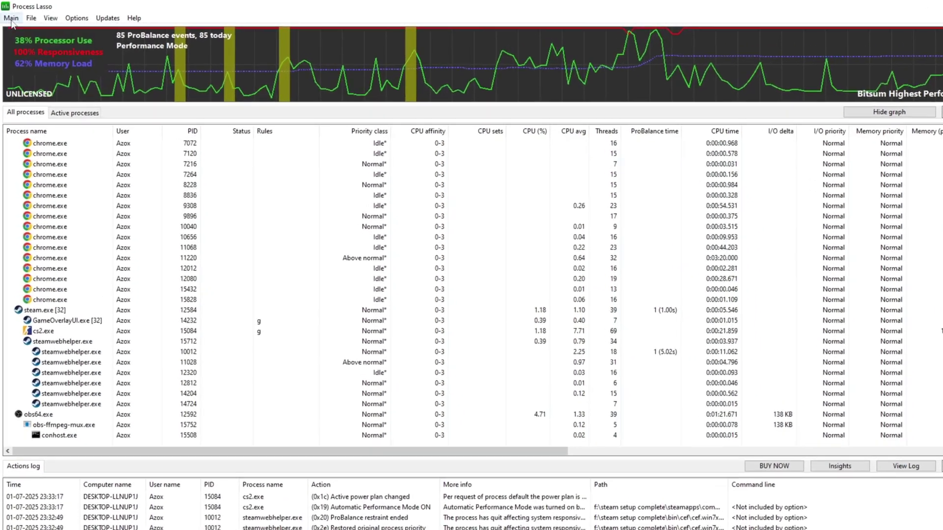
Check in Process Lasso's Main menu that the Active Power Profile is Bitsum Highest Performance
click(10, 16)
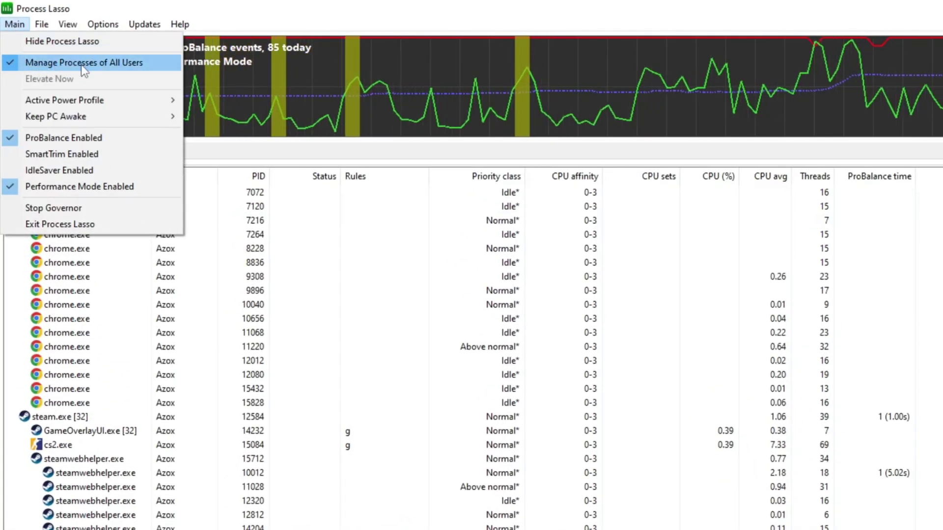
mouse_move(82, 103)
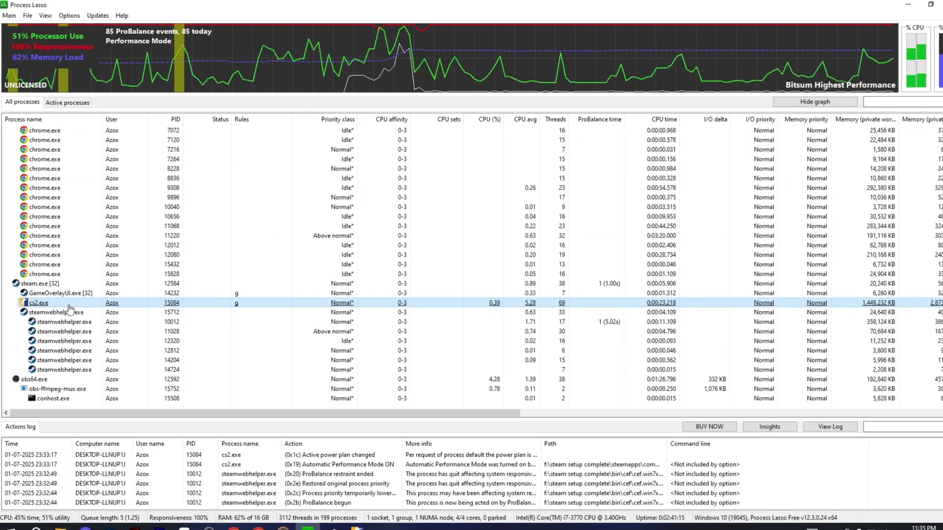
Set cs2.exe to always run at High CPU priority in Process Lasso
mouse_move(68, 298)
right_click(68, 326)
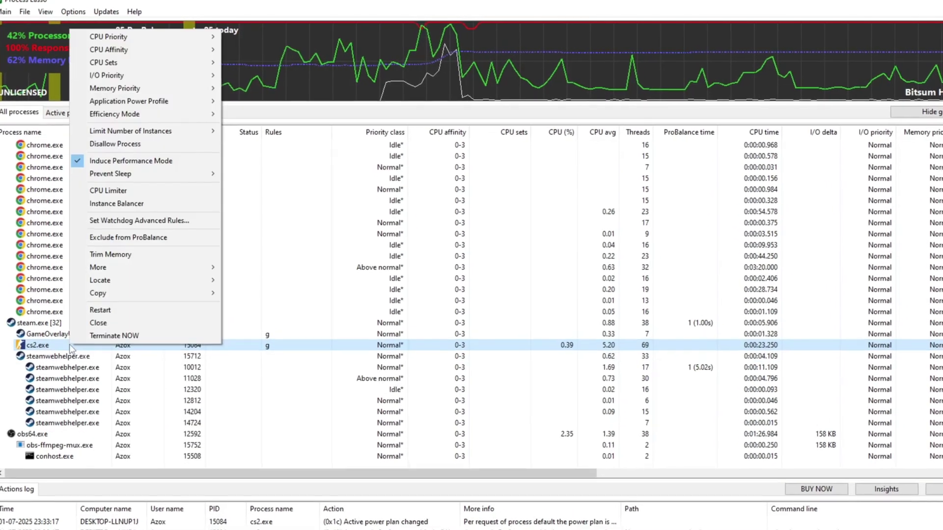
mouse_move(169, 36)
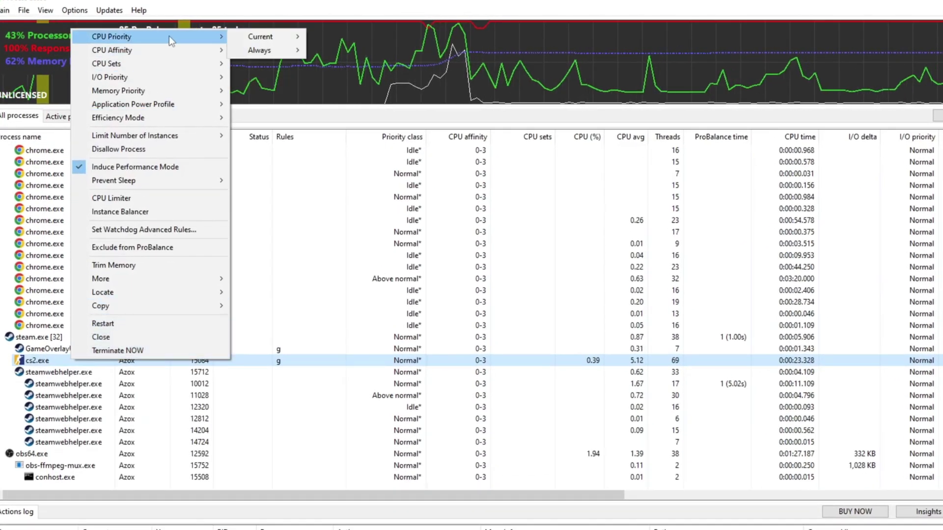
mouse_move(258, 51)
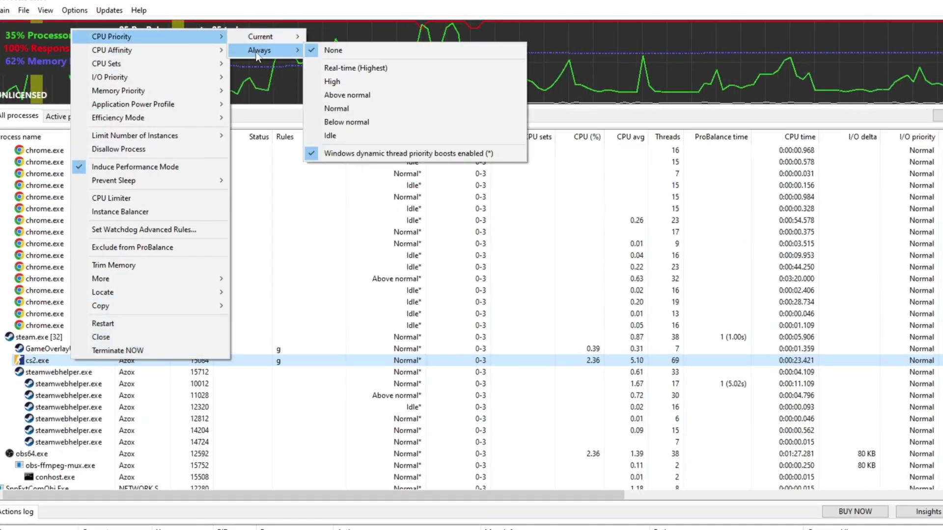
click(332, 82)
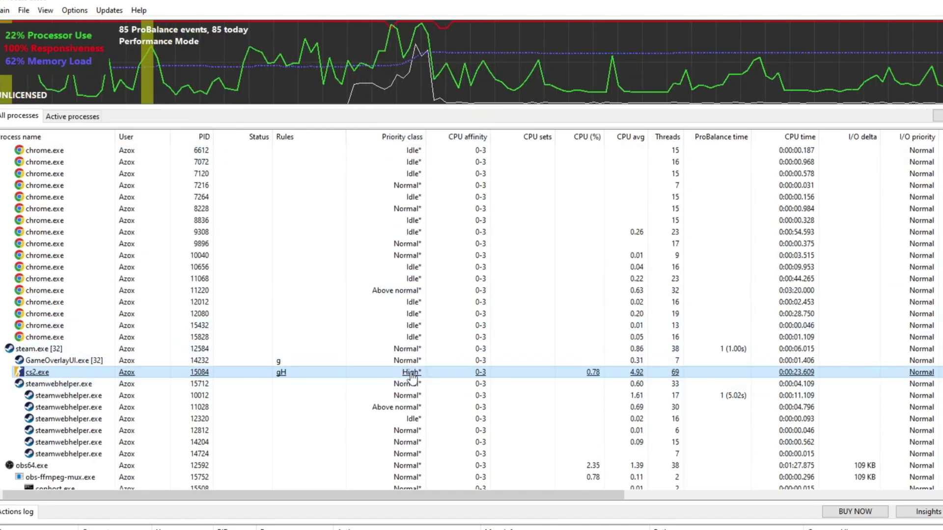
Give cs2.exe High I/O priority permanently
mouse_move(60, 388)
right_click(71, 372)
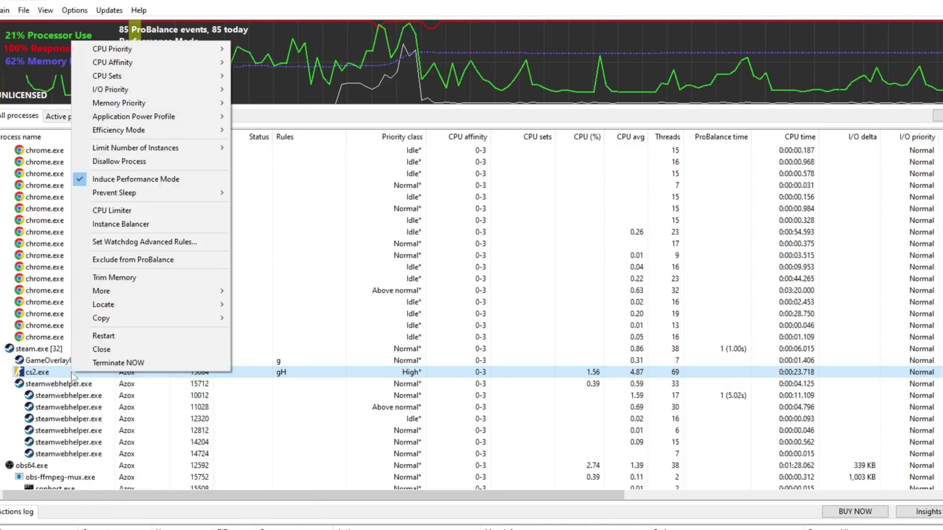
mouse_move(184, 90)
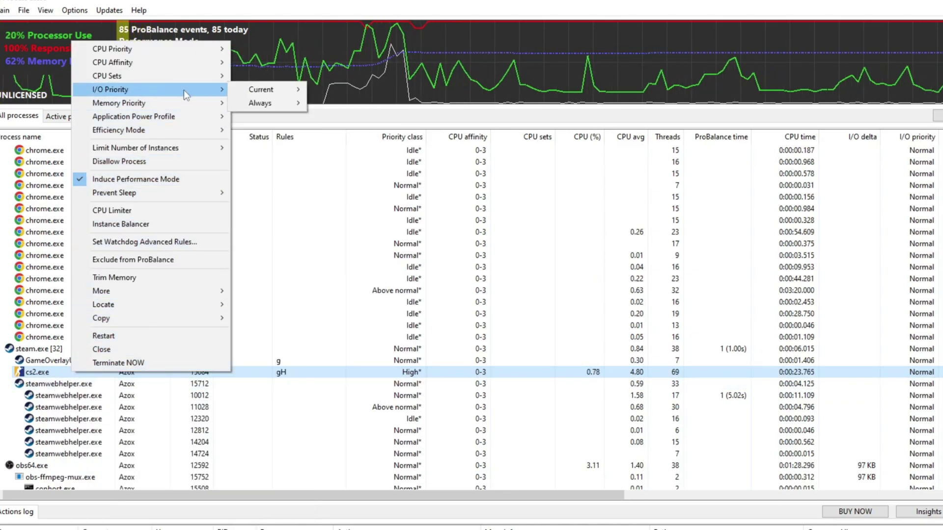
mouse_move(253, 93)
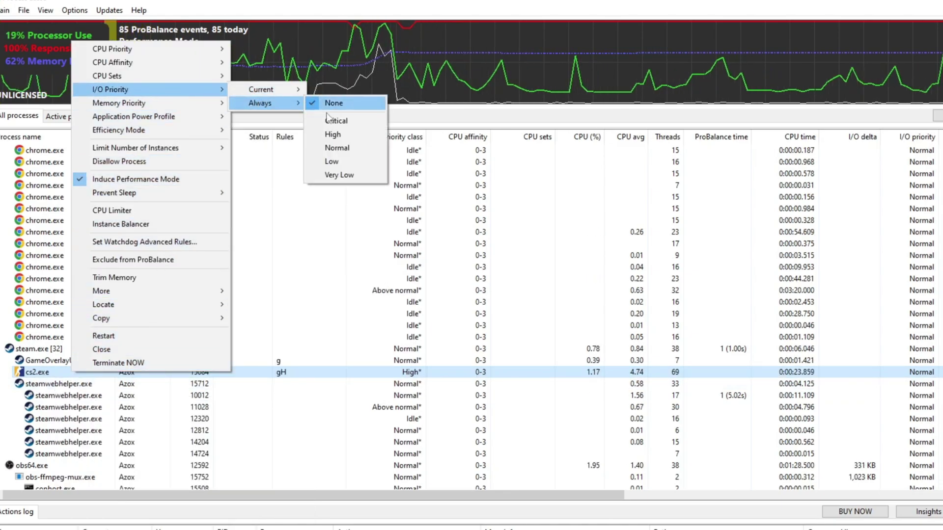
click(332, 130)
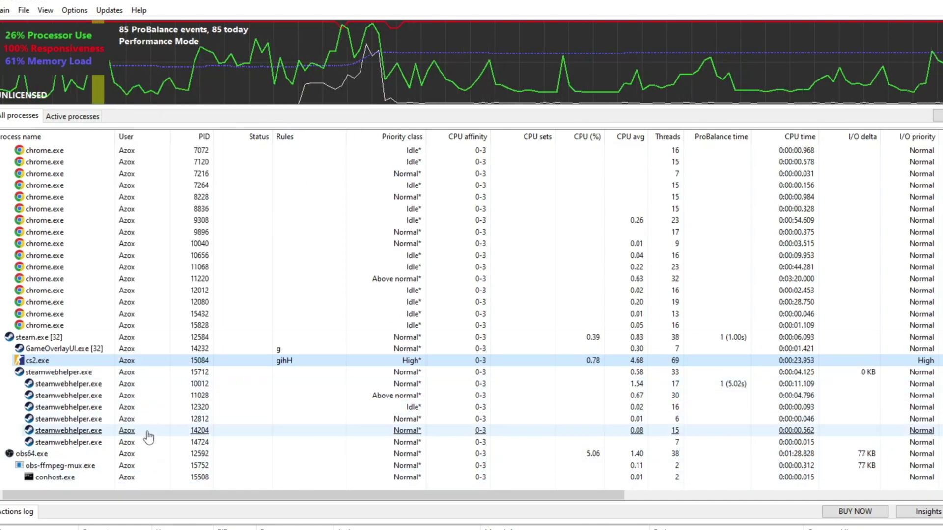
Confirm cs2.exe's More > Hard Throttle > Always setting is No throttle
right_click(88, 364)
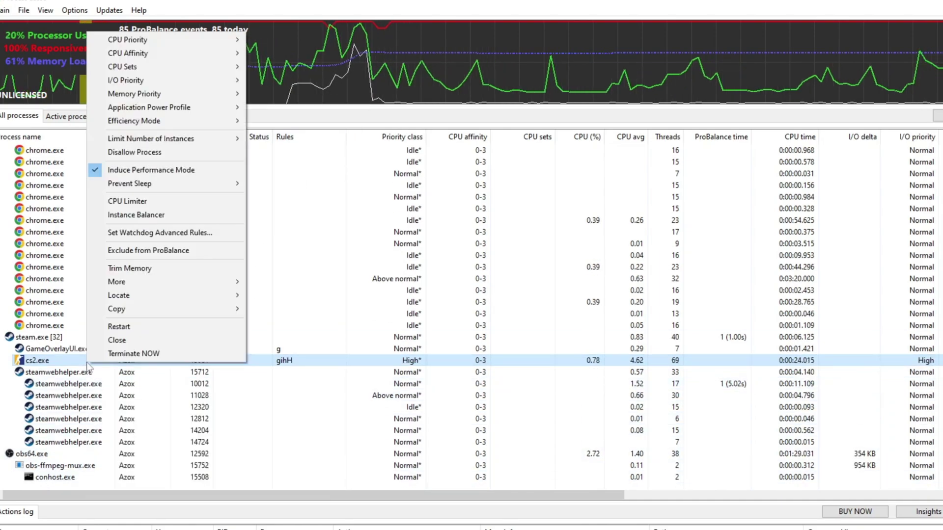
mouse_move(199, 282)
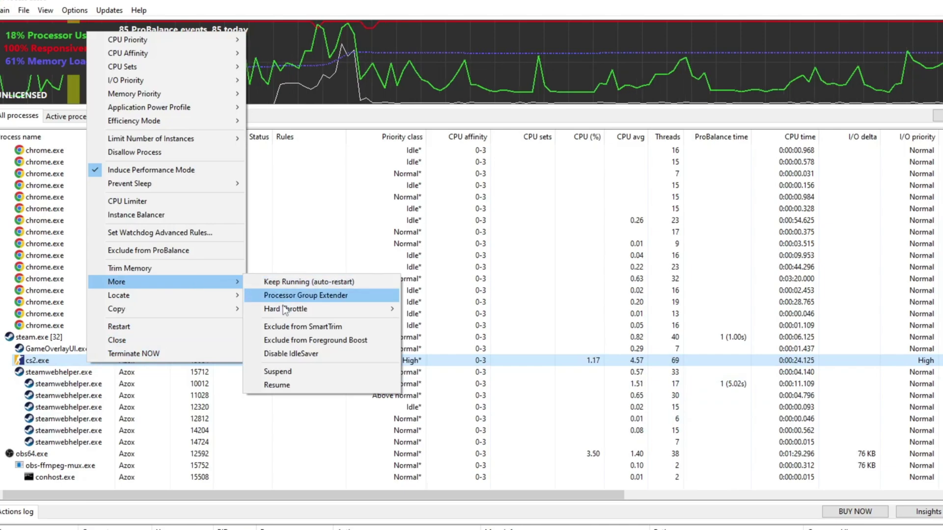
mouse_move(290, 312)
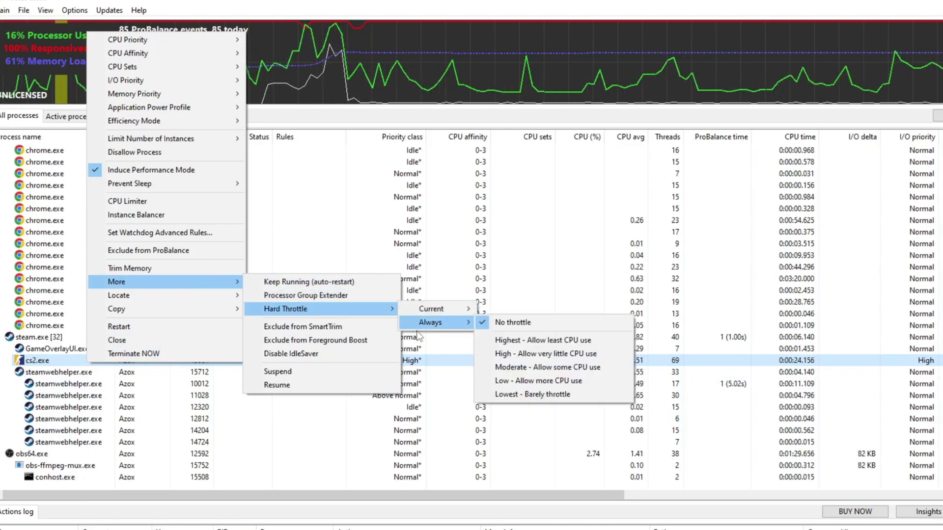
mouse_move(425, 321)
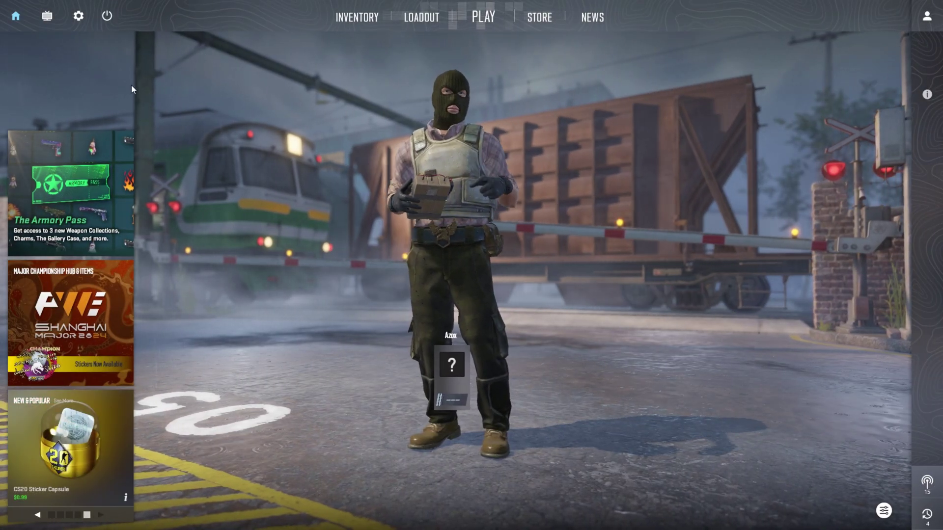
Open Counter-Strike 2's Video settings showing Fullscreen, 16:9, 1920x1080 at 60 Hz
click(79, 16)
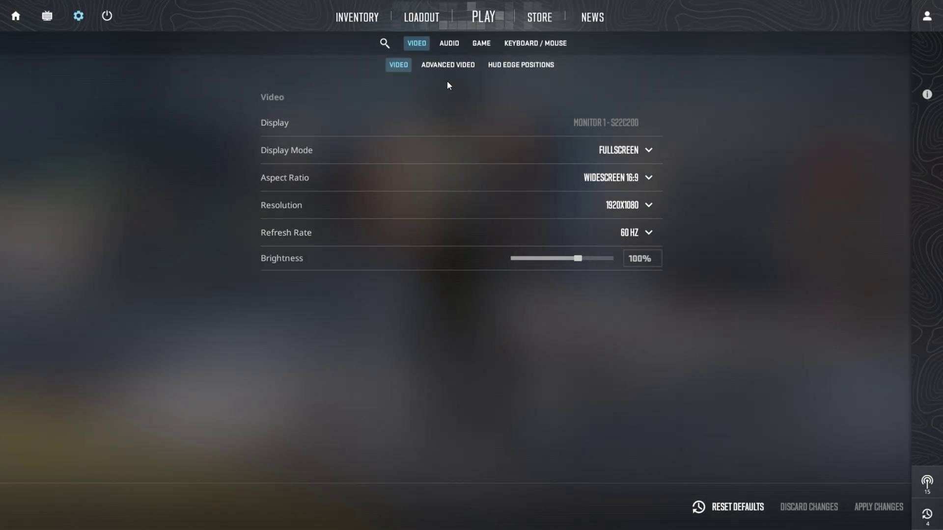
Review Advanced Video: V-Sync disabled, Reflex Enabled + Boost, and a 400 FPS cap
click(448, 66)
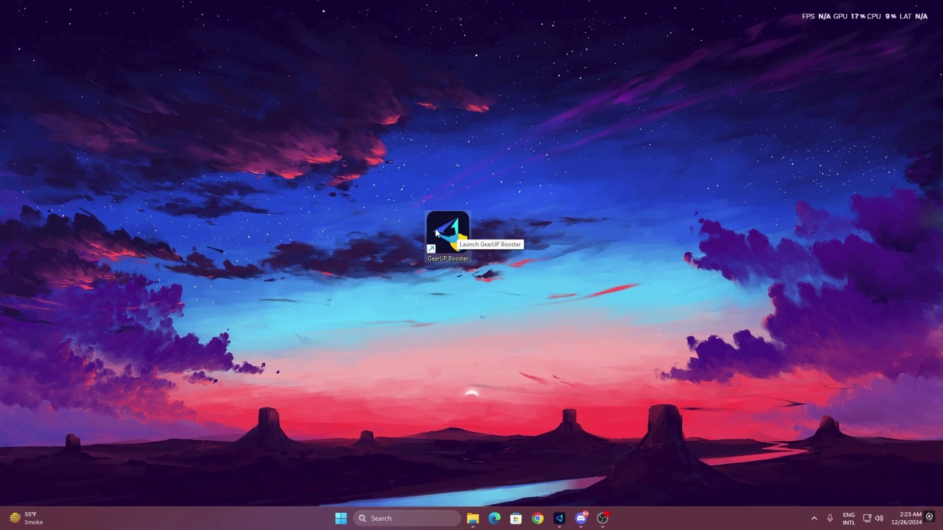
Launch GearUP Booster, browse its supported Games list, and return to the Home game cards
double_click(438, 234)
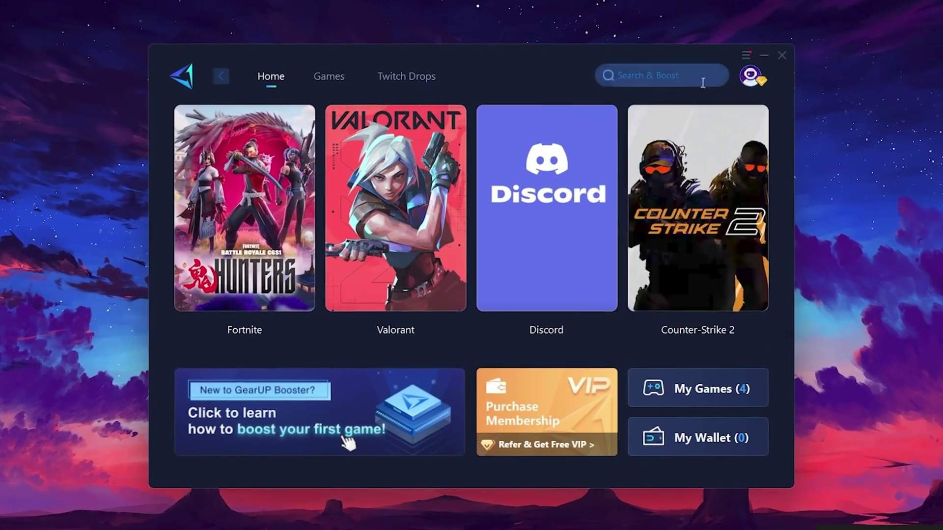
mouse_move(278, 100)
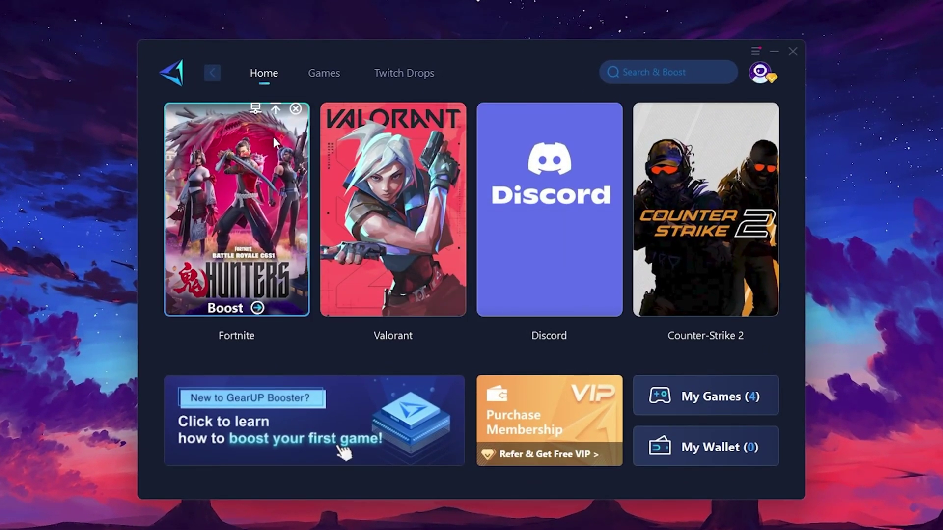
mouse_move(717, 192)
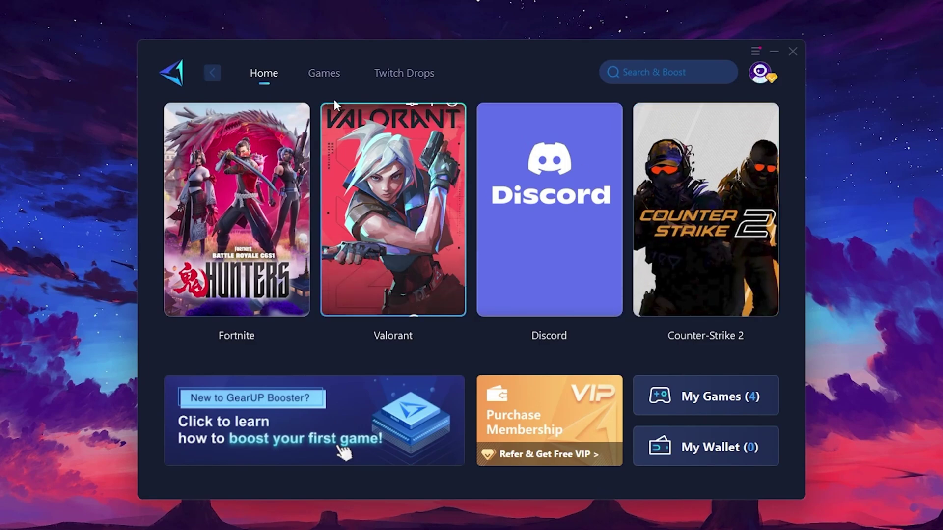
click(322, 77)
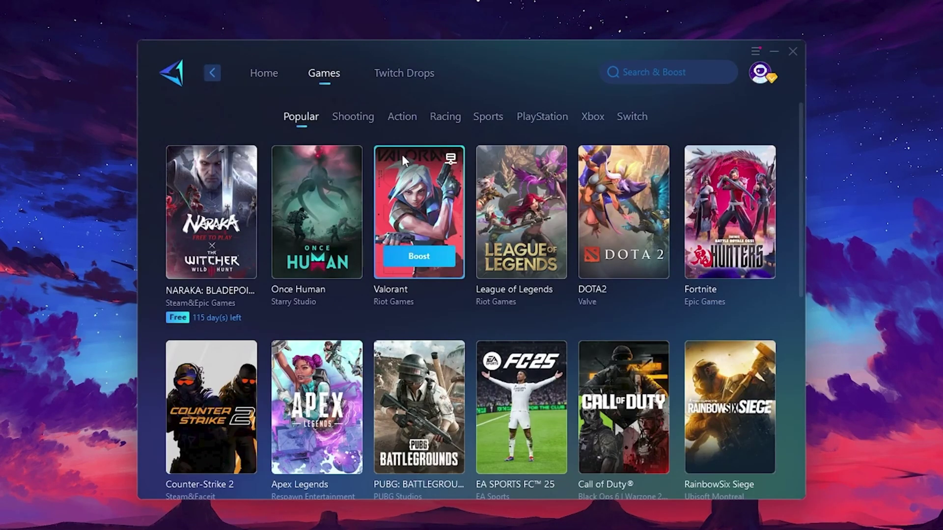
mouse_move(649, 182)
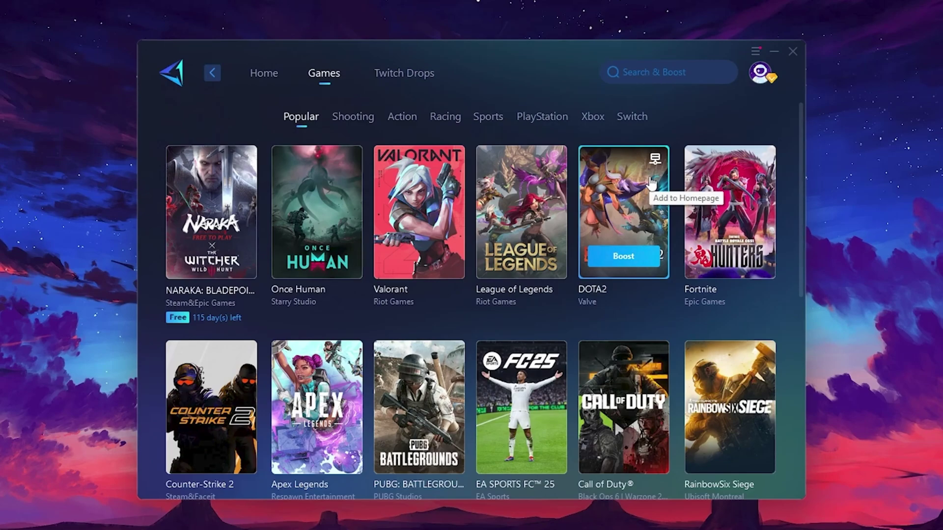
click(264, 74)
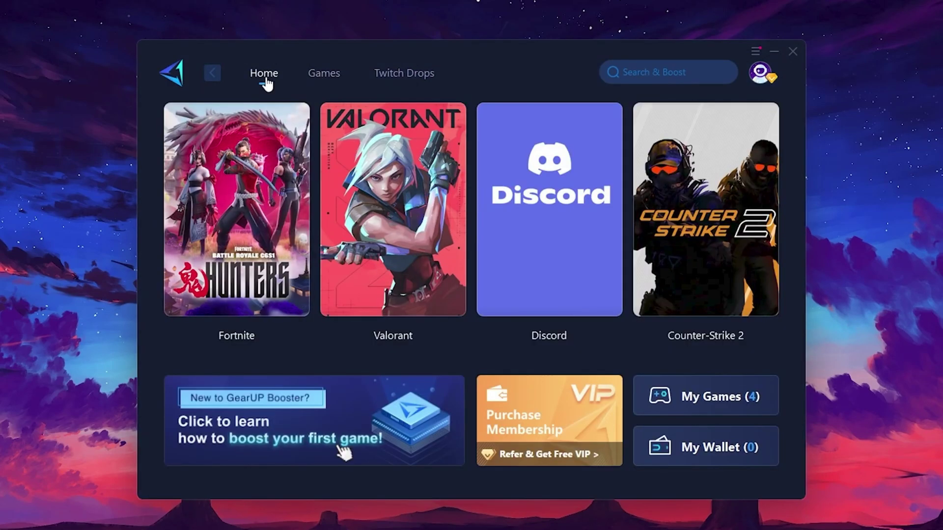
mouse_move(297, 202)
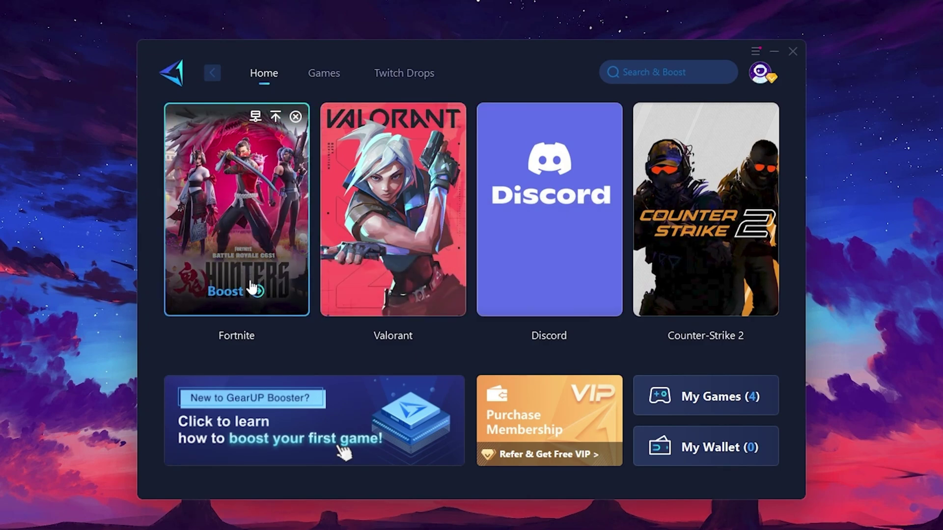
Start boosting Fortnite and open the server region picker from the Middle East link
click(227, 293)
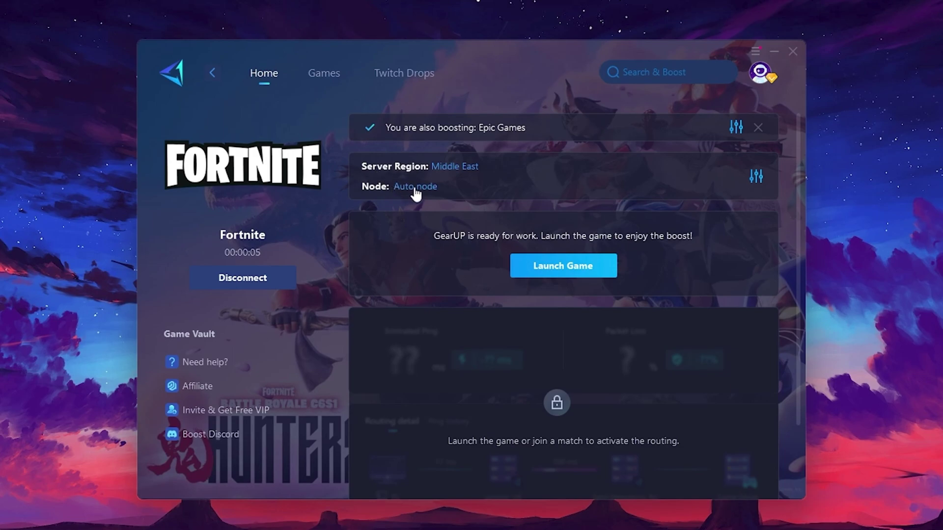
click(460, 170)
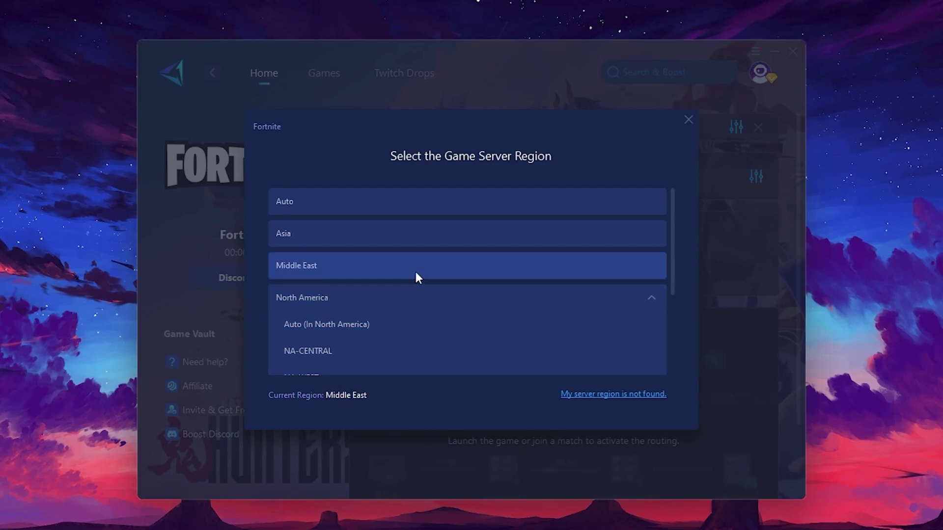
scroll(442, 300, down, 2)
scroll(442, 300, up, 1)
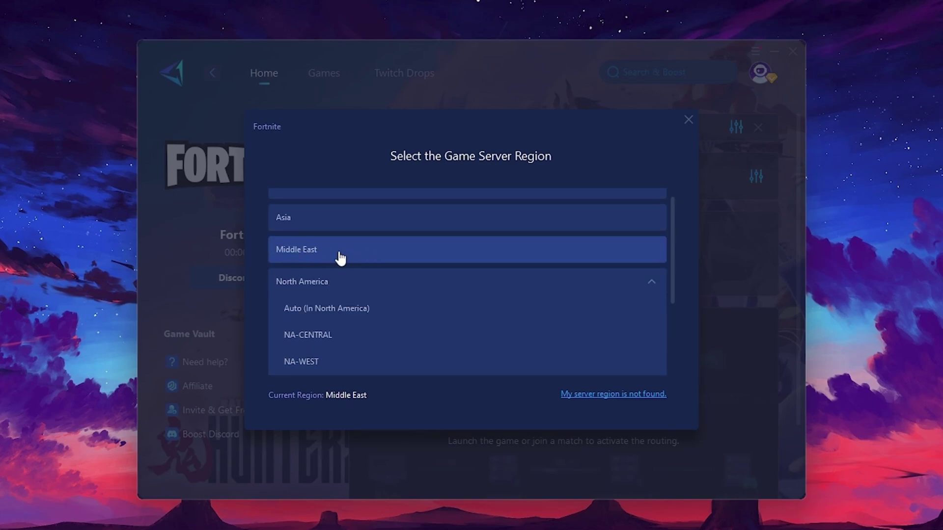
Leave Server Region at Middle East, review the node list, and keep the Auto node
click(688, 119)
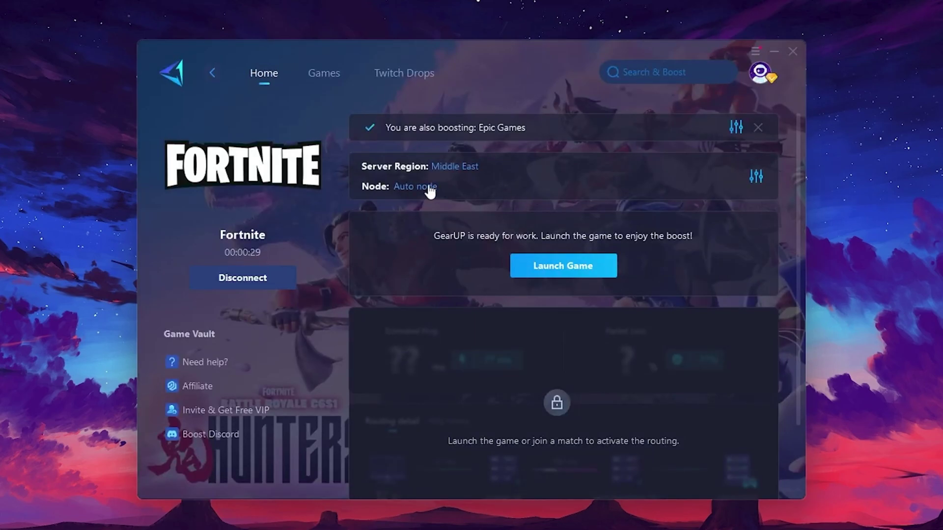
click(410, 192)
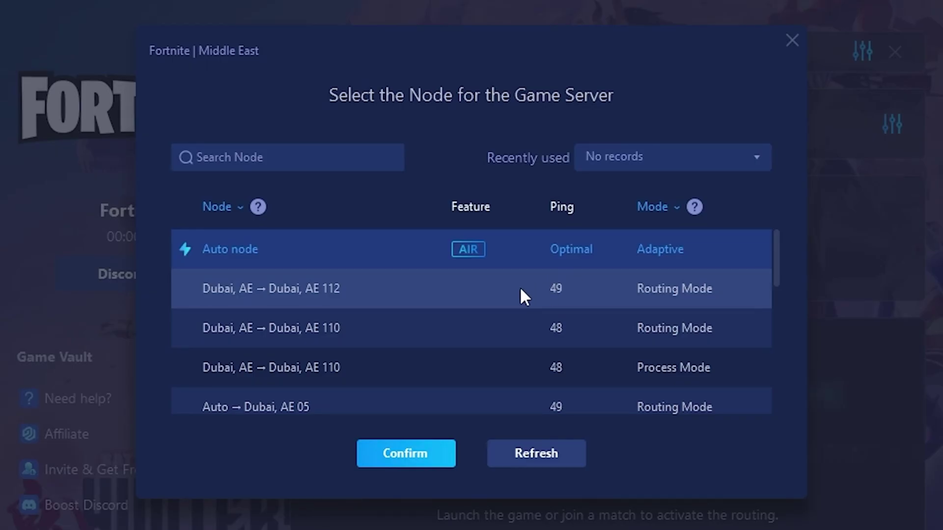
scroll(540, 275, down, 2)
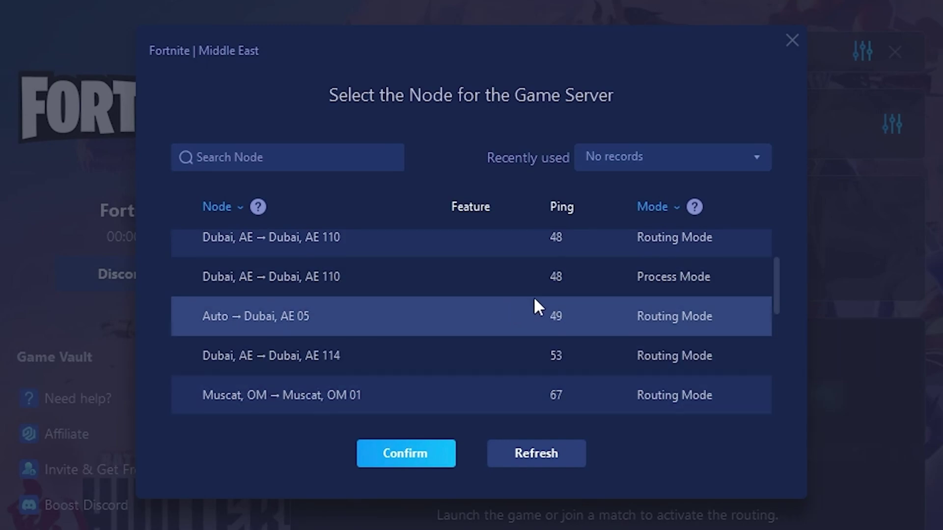
scroll(622, 337, up, 2)
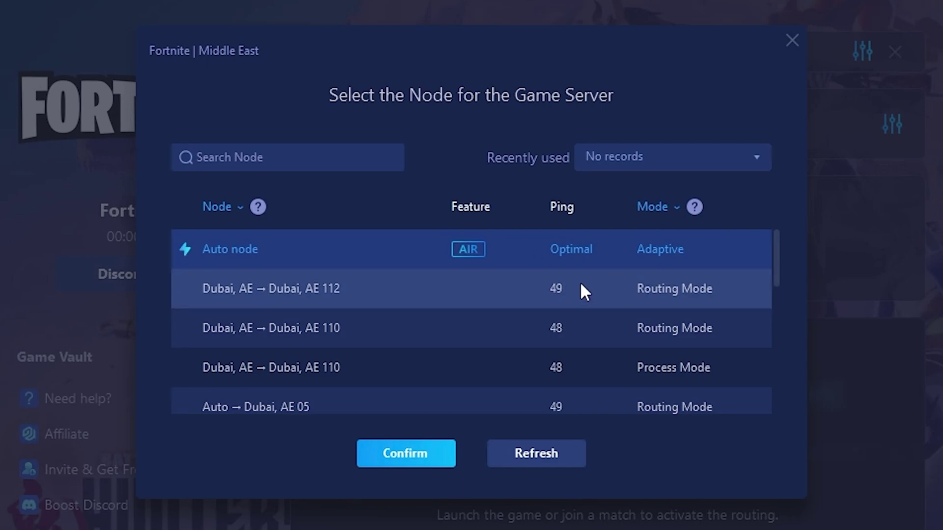
click(792, 41)
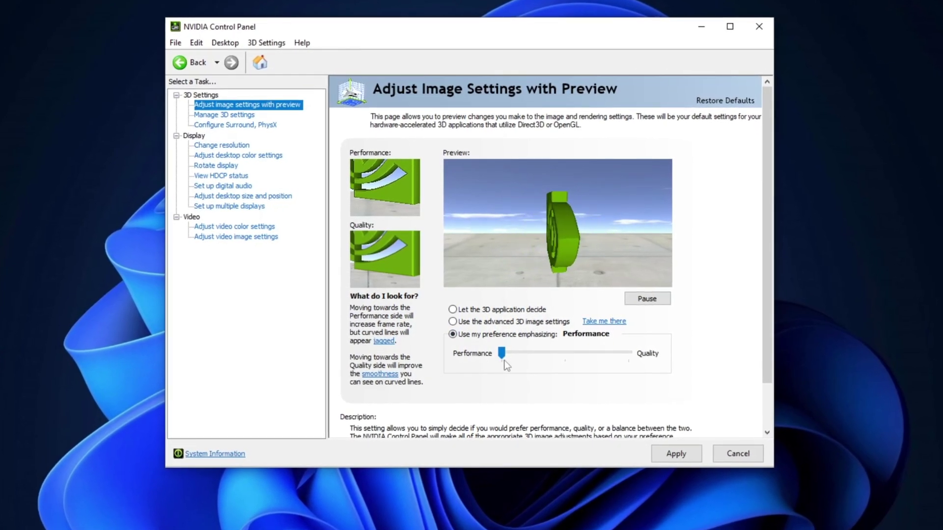
Review the Global Settings list in NVIDIA's Manage 3D settings
click(225, 114)
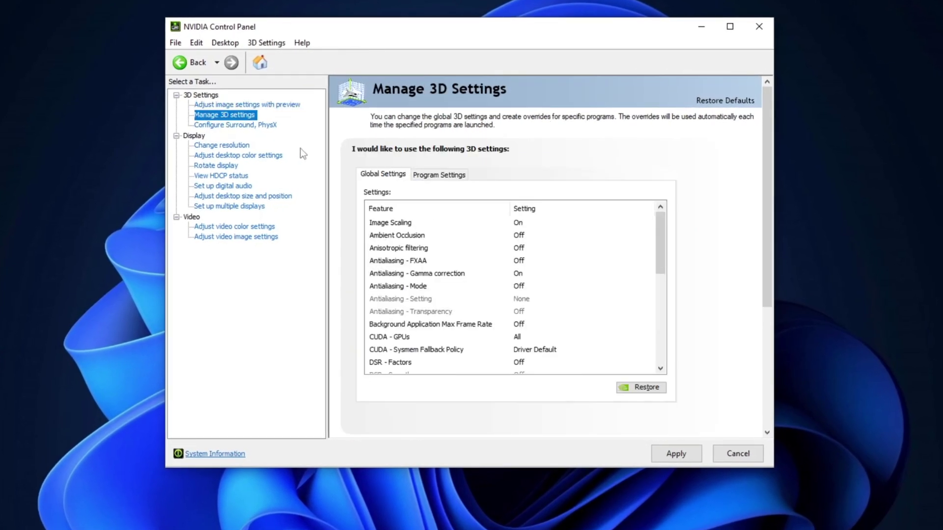
scroll(507, 290, down, 6)
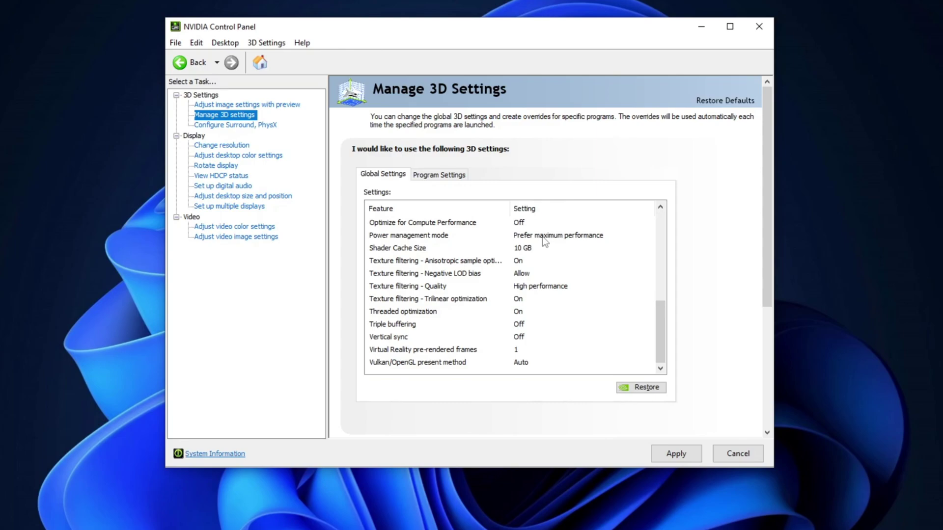
scroll(411, 295, up, 3)
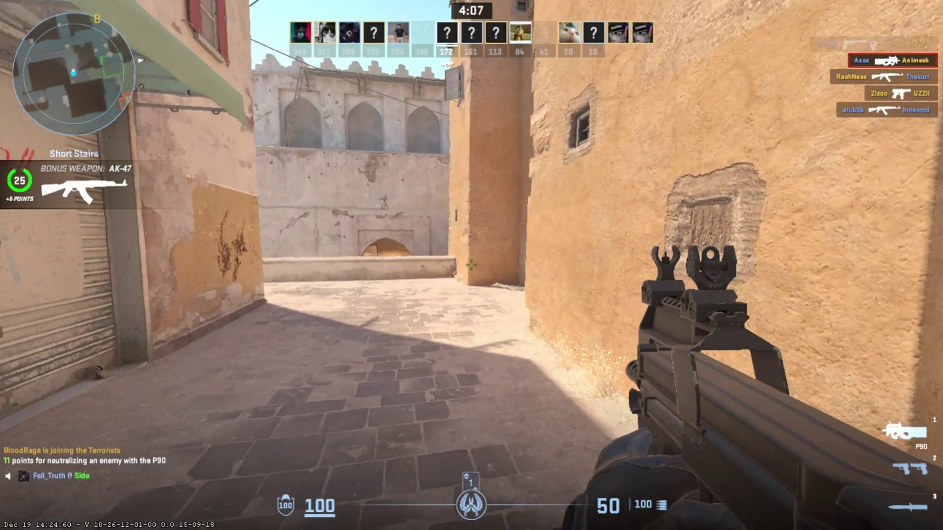
In the Counter-Strike 2 match, advance toward Catwalk and shoot the enemy there
key(w)
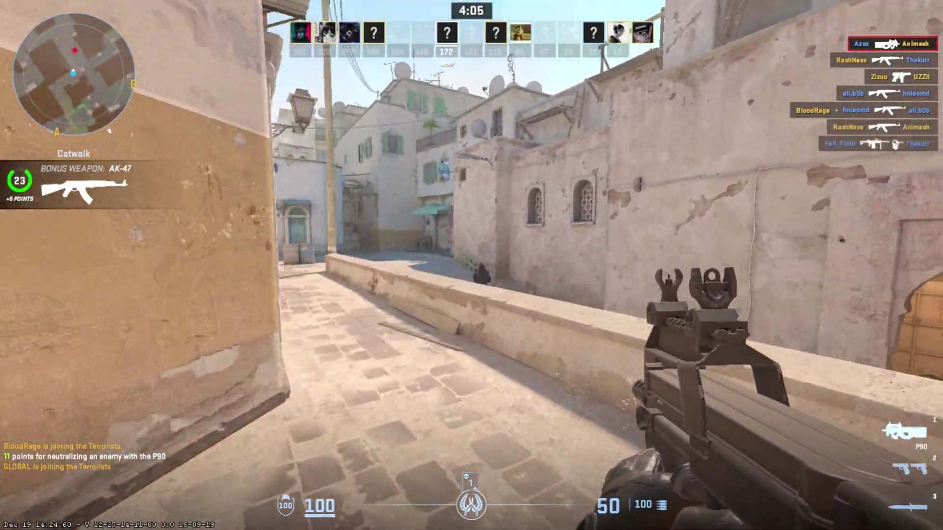
click(471, 265)
click(471, 265)
click(471, 265)
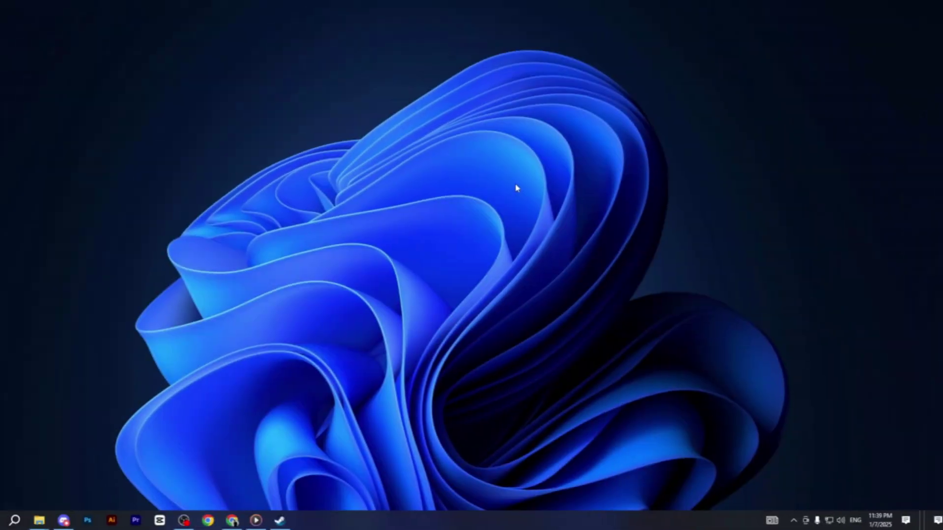
Launch System Configuration by running msconfig from the Run box
key(super+r)
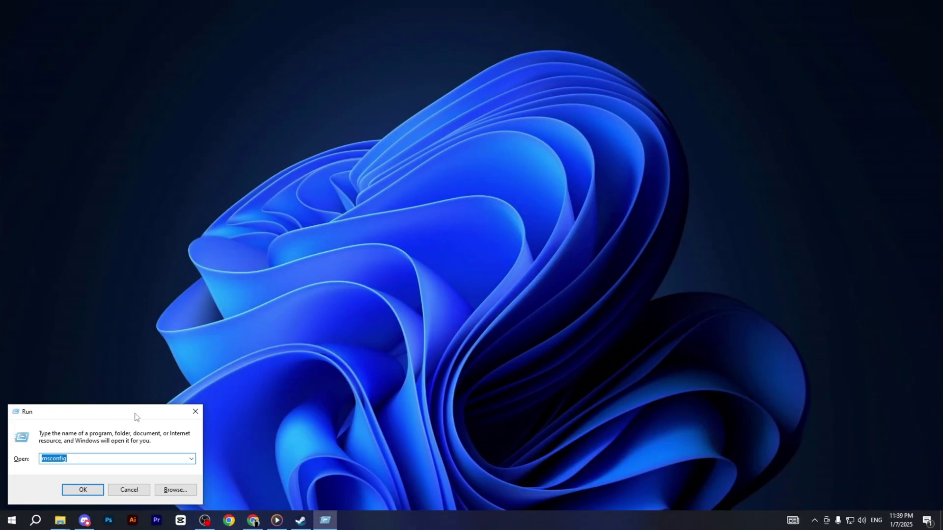
click(118, 457)
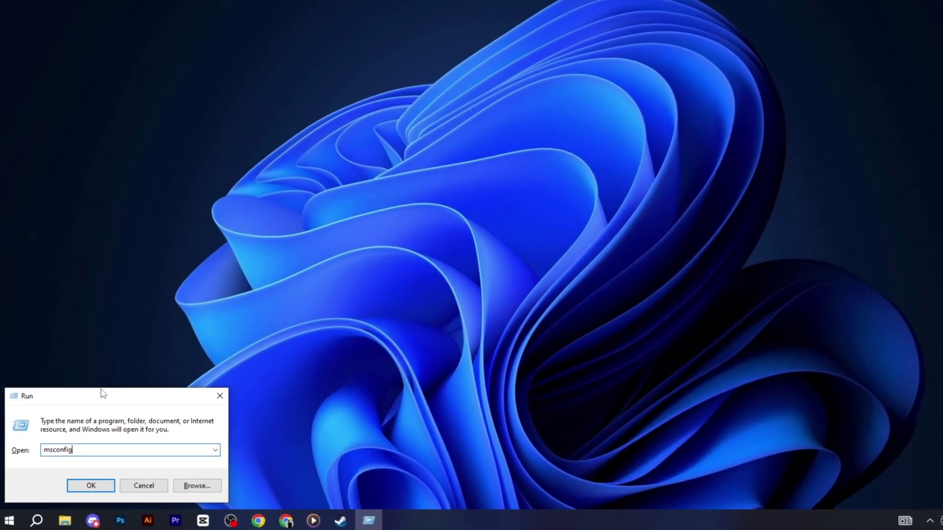
click(81, 486)
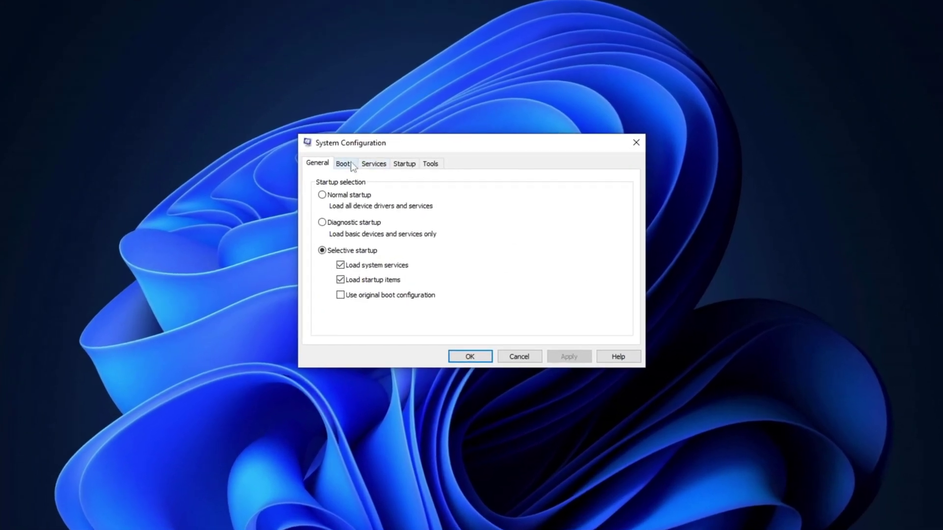
Set the Boot advanced options' Number of processors to 4 and apply the change
click(350, 163)
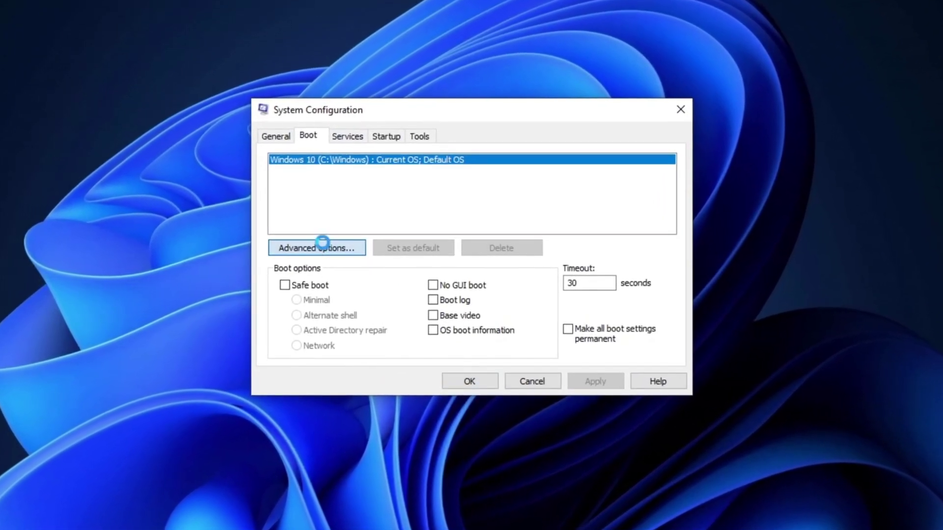
click(322, 252)
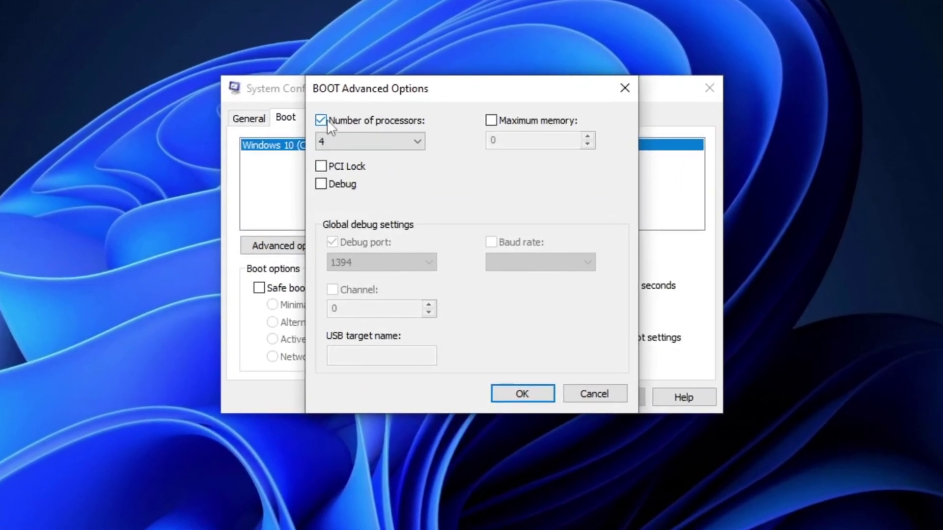
click(412, 141)
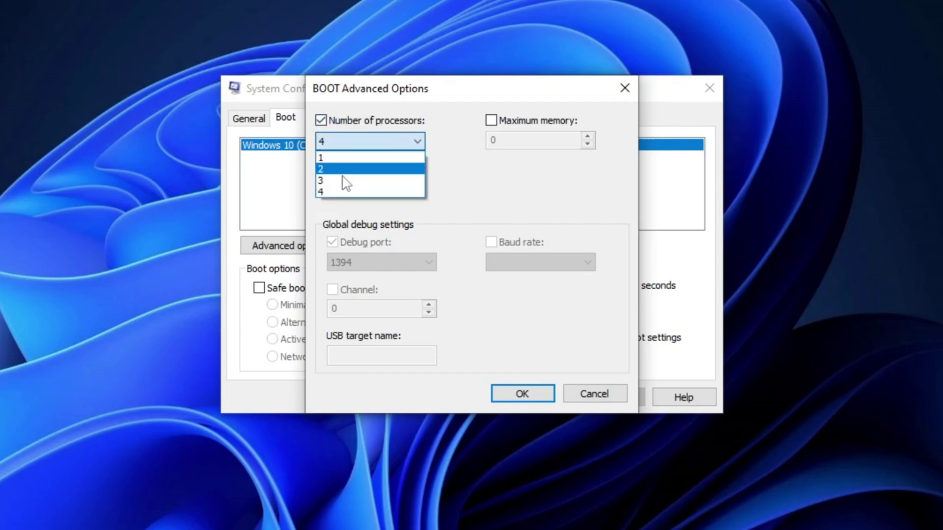
click(374, 192)
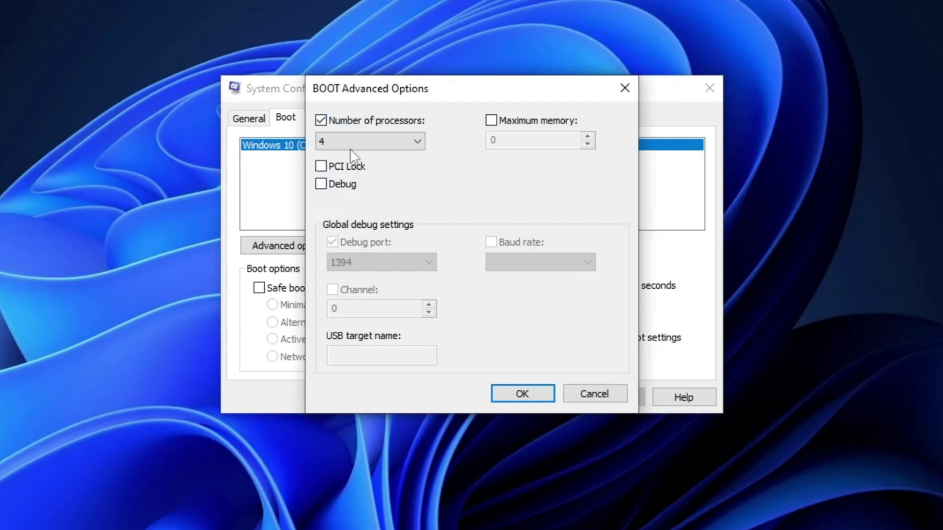
click(511, 394)
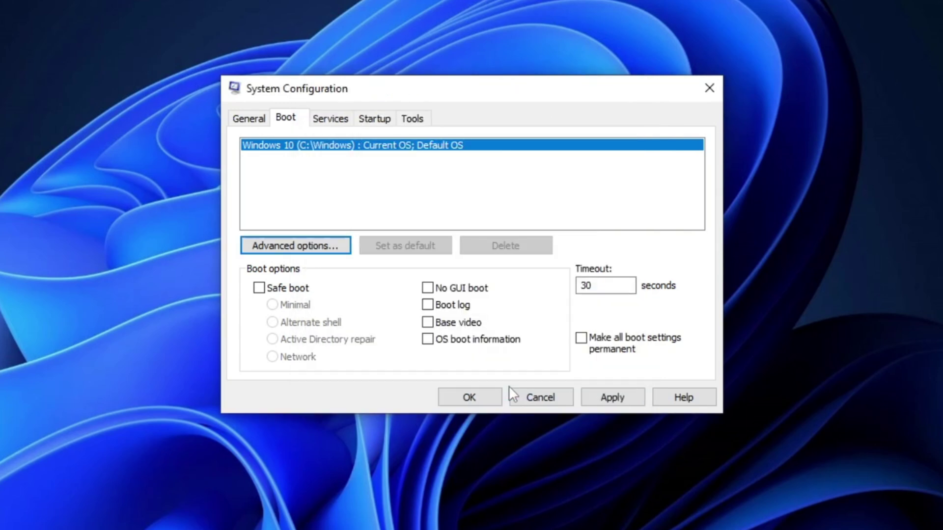
click(609, 395)
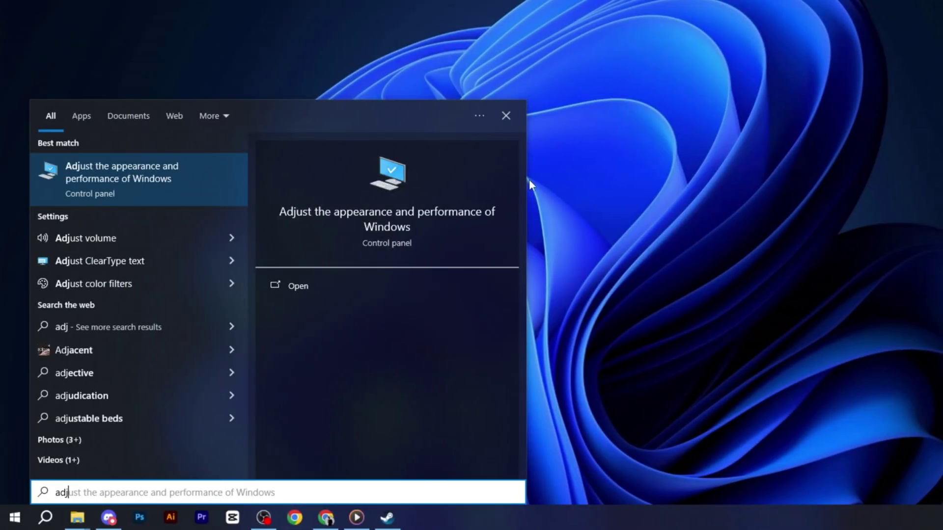
Apply best-performance visual effects, keeping Peek, window shadows, thumbnails and smooth font edges enabled
key(Return)
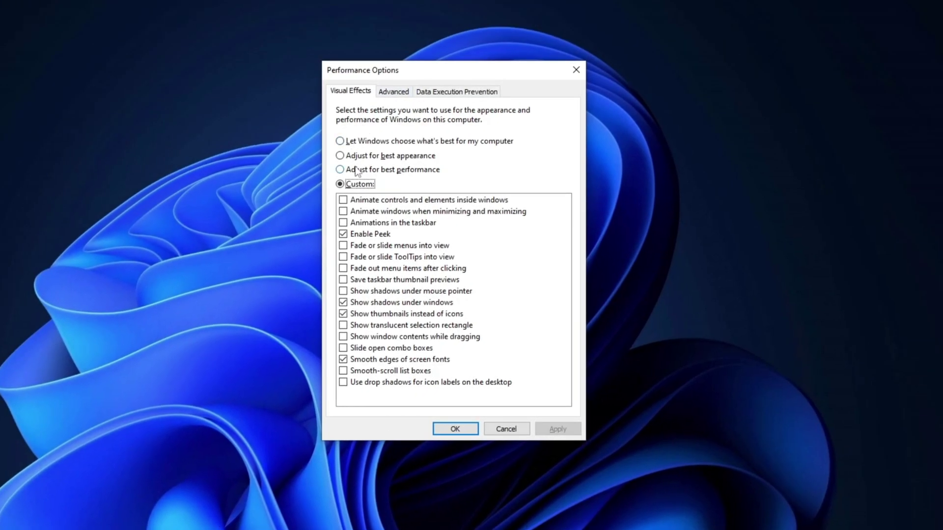
click(354, 171)
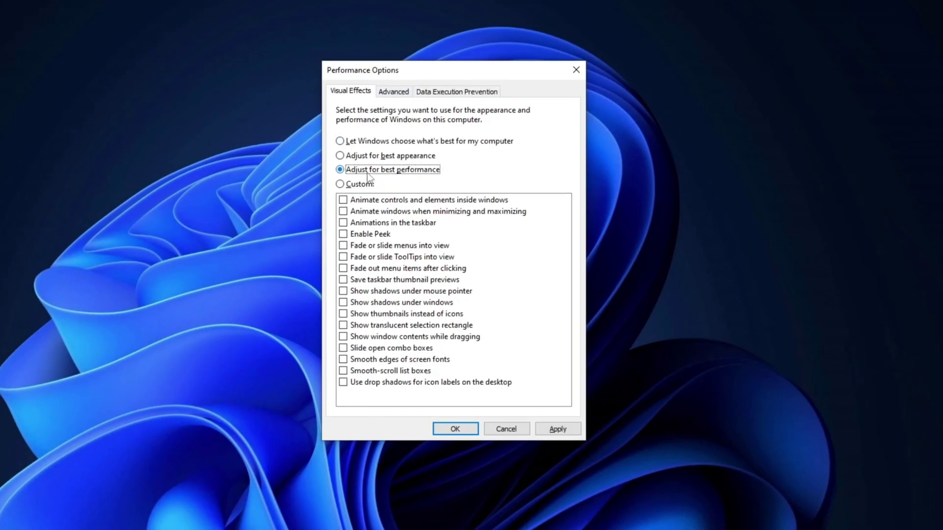
click(343, 234)
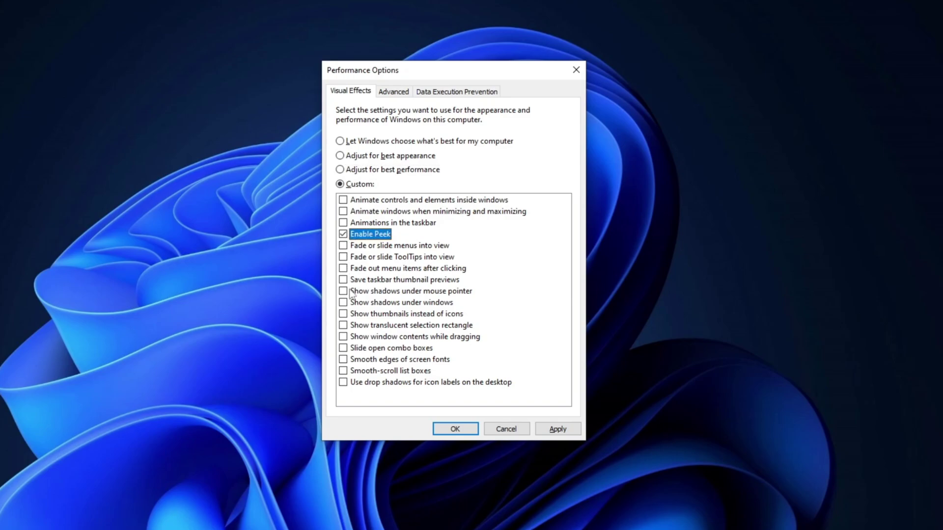
click(343, 302)
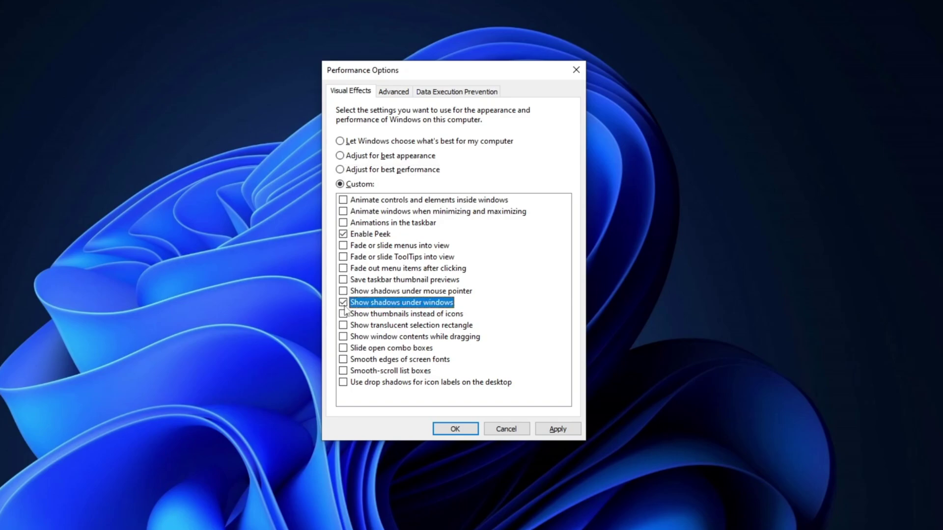
click(344, 314)
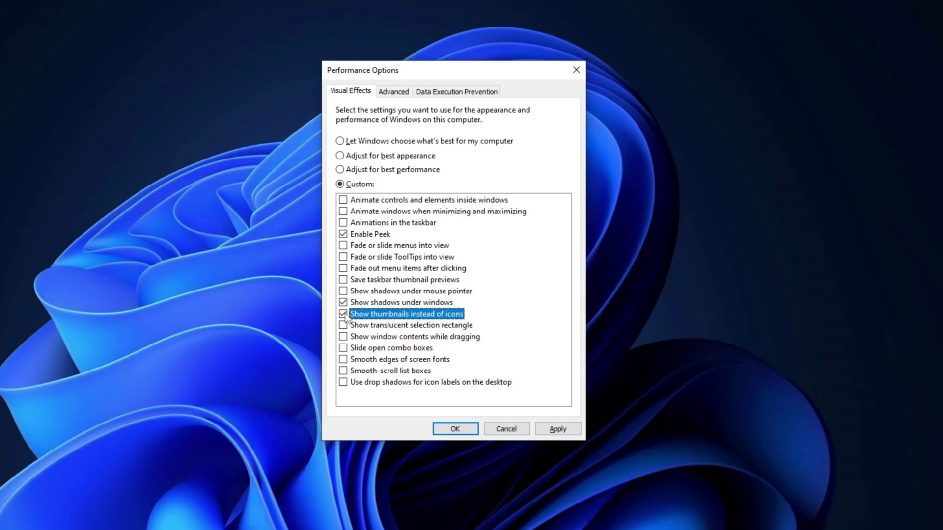
click(343, 360)
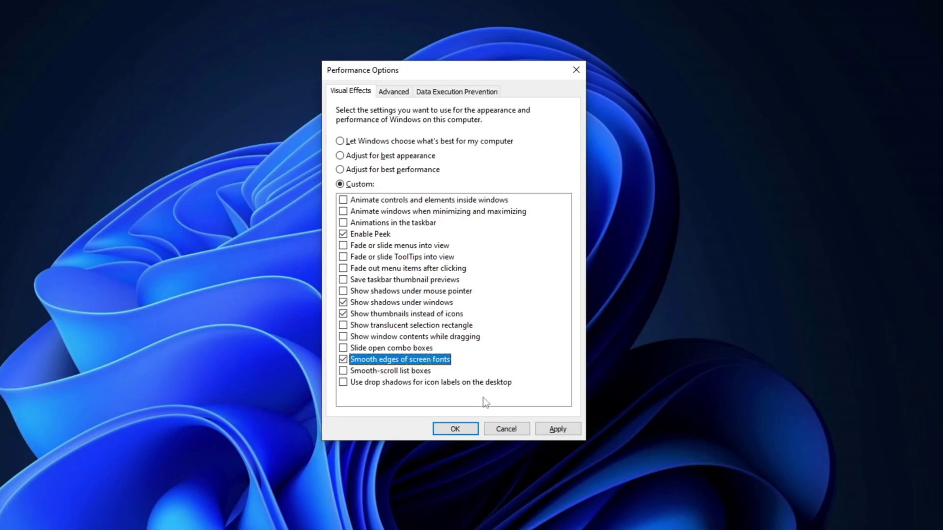
click(557, 429)
click(453, 431)
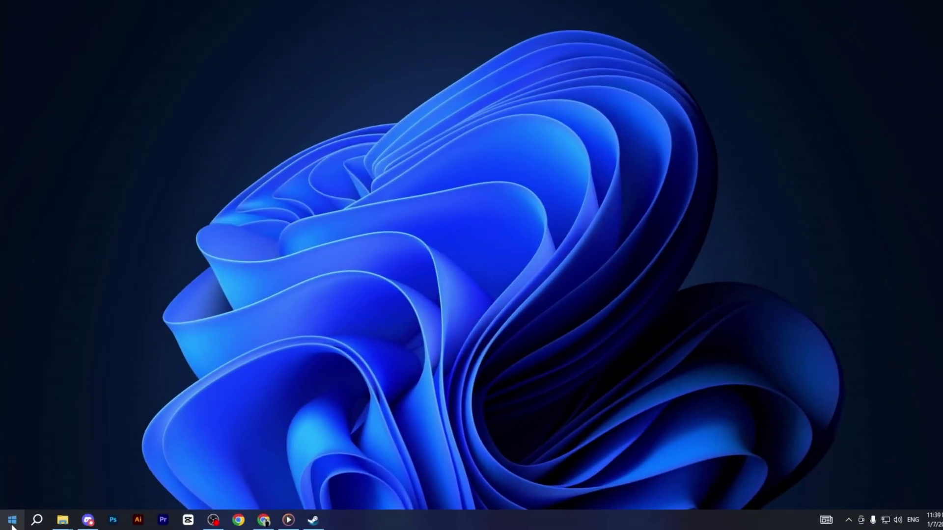
right_click(12, 523)
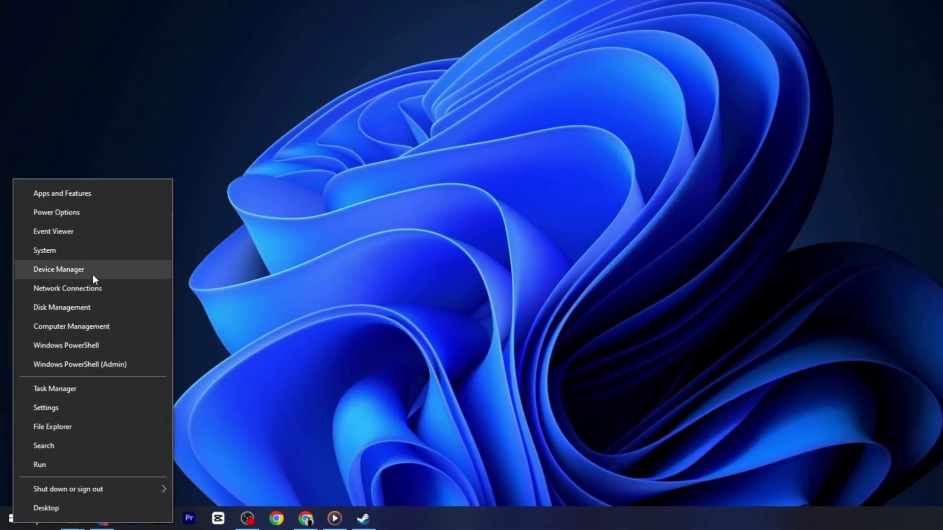
click(90, 269)
scroll(390, 202, down, 3)
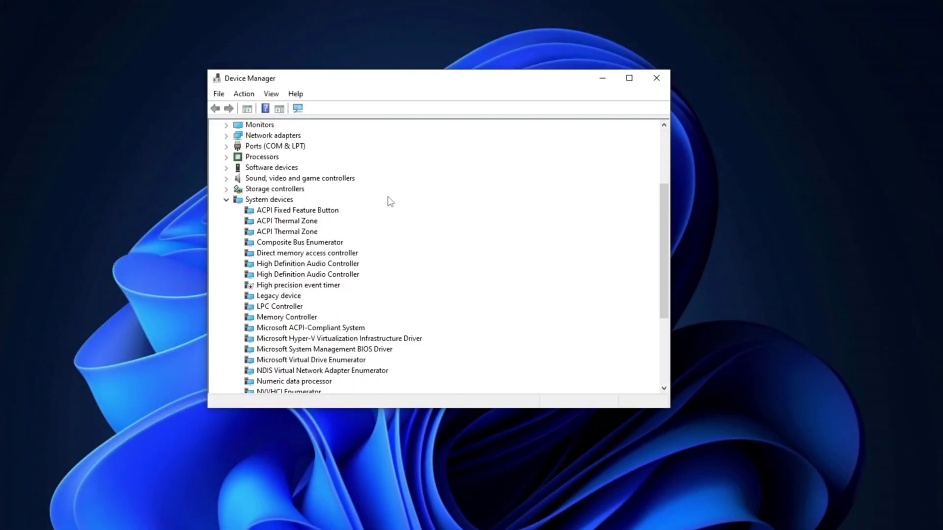
click(265, 202)
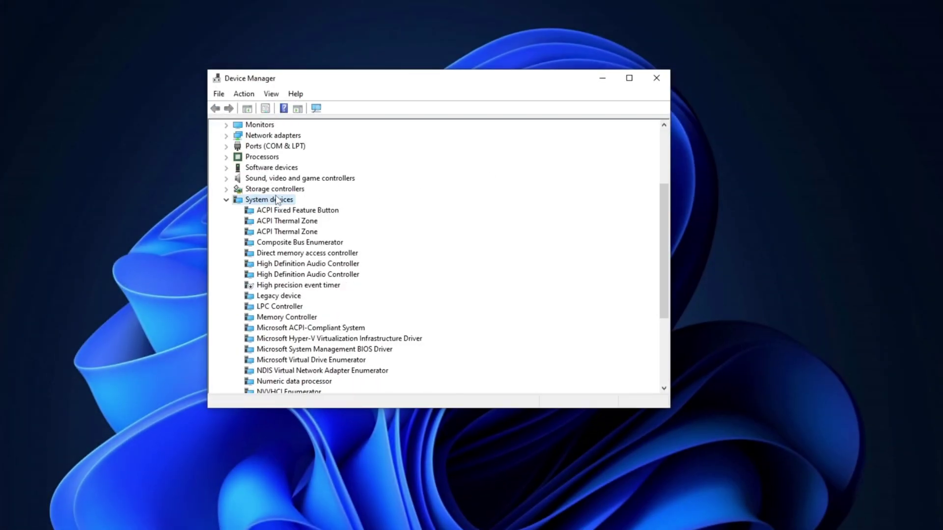
click(294, 286)
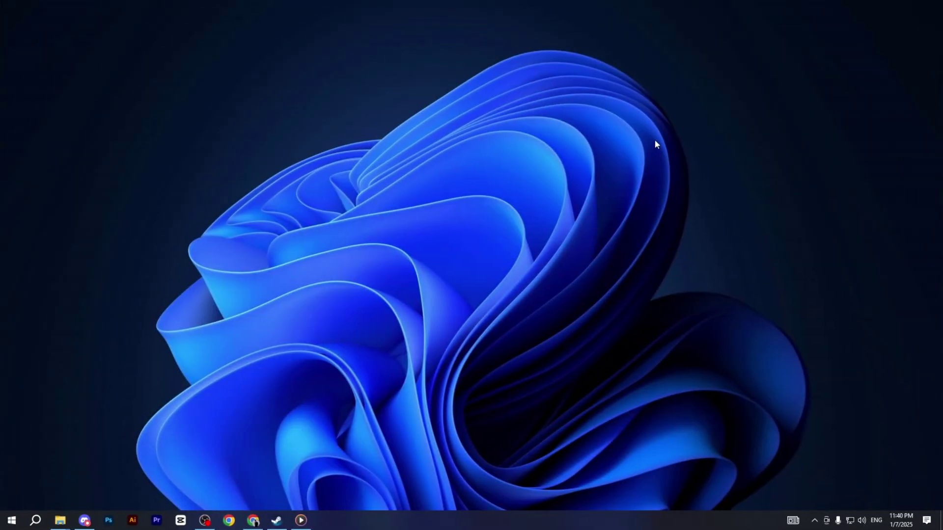
Search 'game mo' to reach Game Mode settings, then go to the Game Bar page
key(super)
text(game)
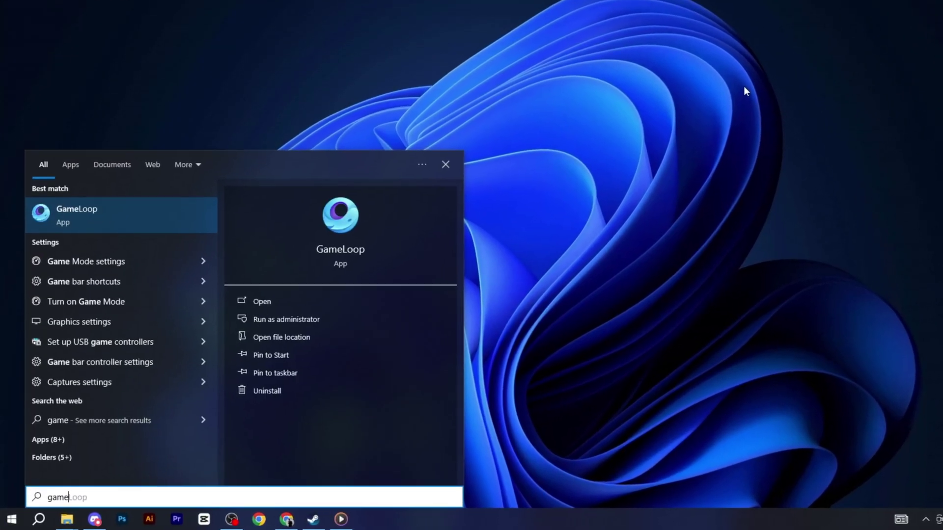
text( mo)
key(Return)
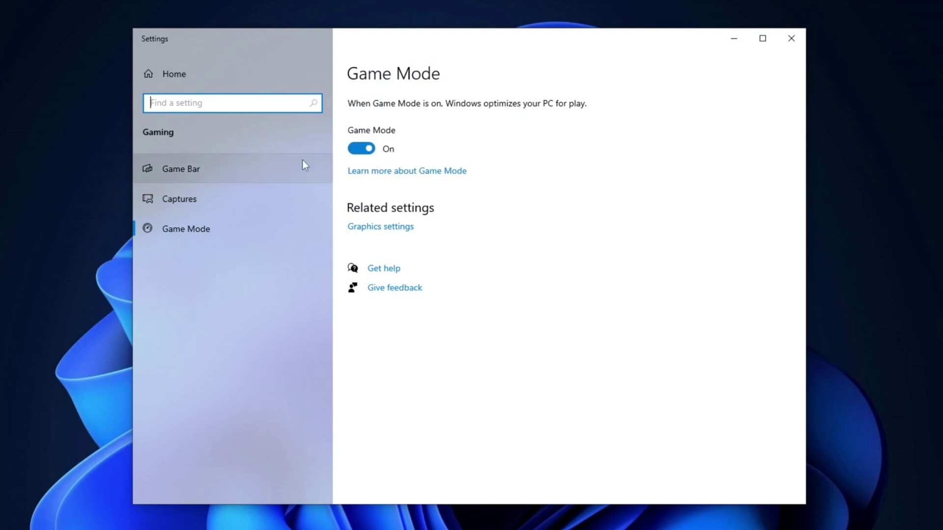
click(236, 170)
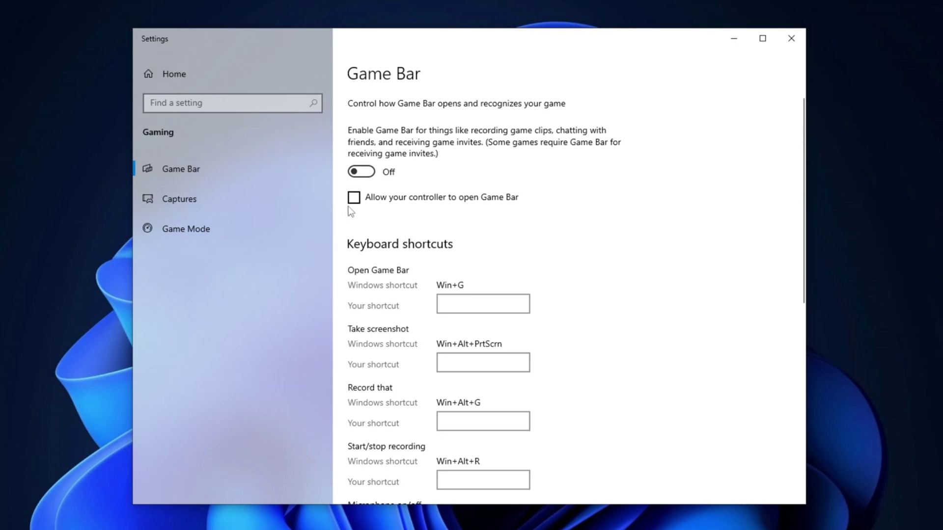
scroll(520, 210, down, 6)
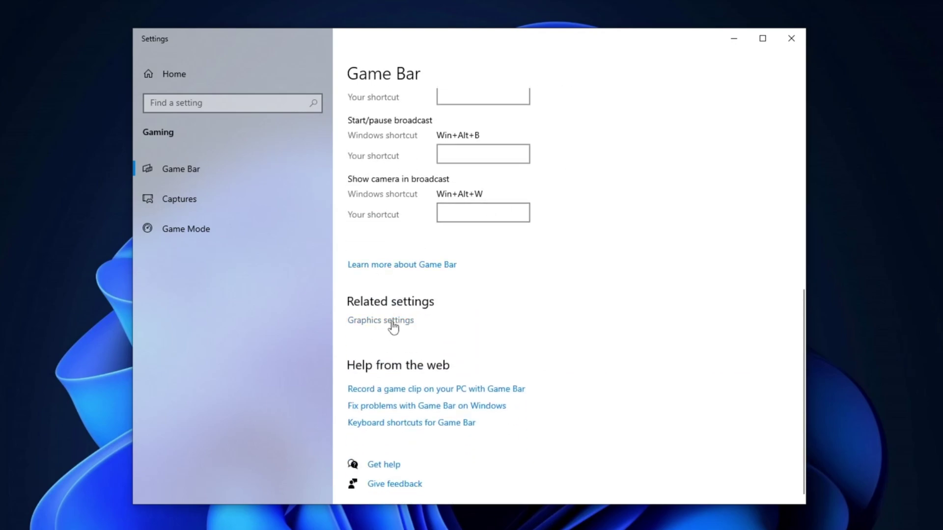
Save cs2.exe's graphics preference as High performance and close Settings
click(399, 322)
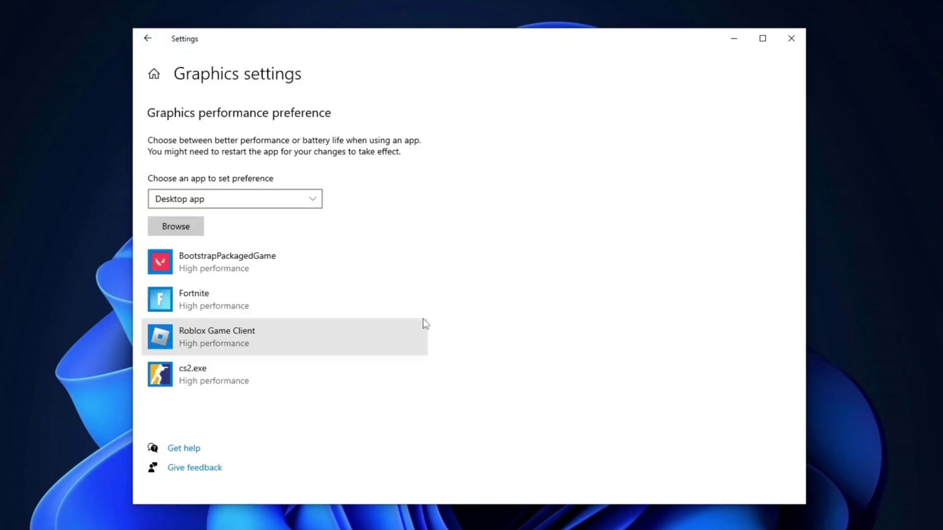
click(216, 366)
click(328, 432)
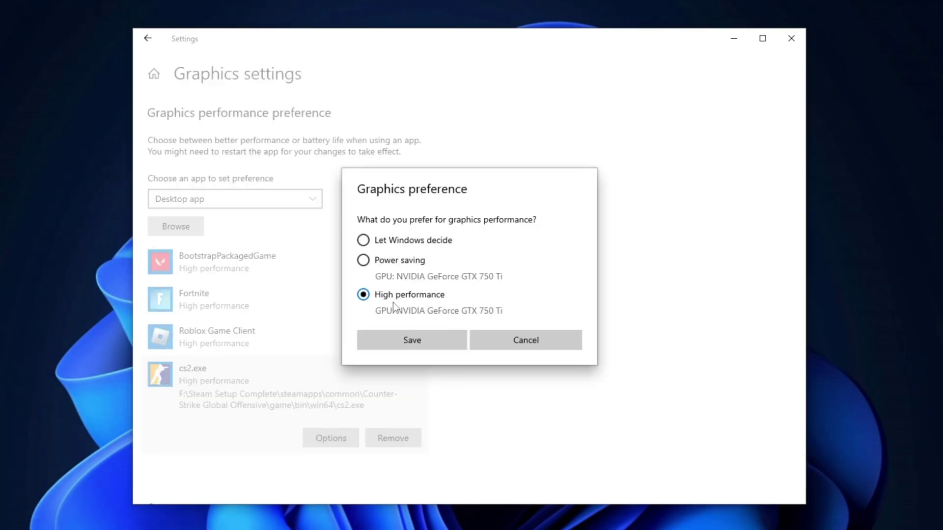
click(426, 337)
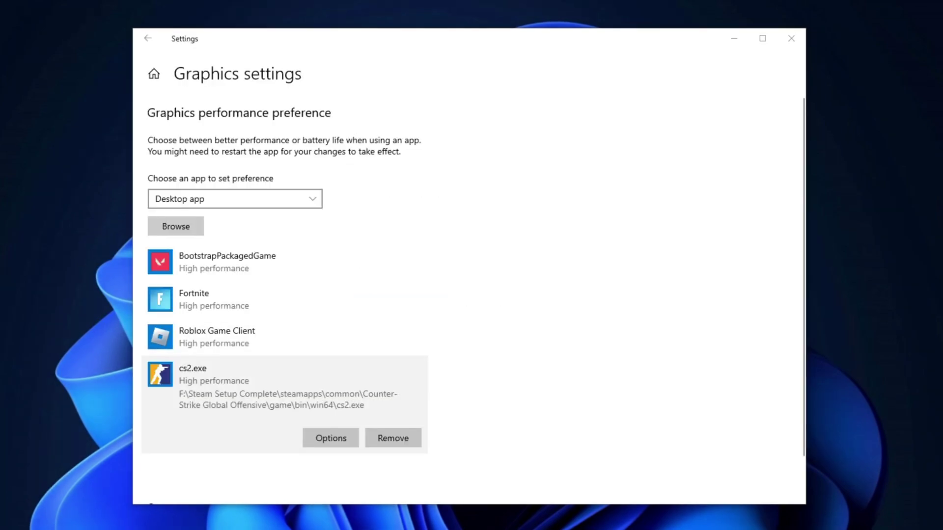
click(797, 38)
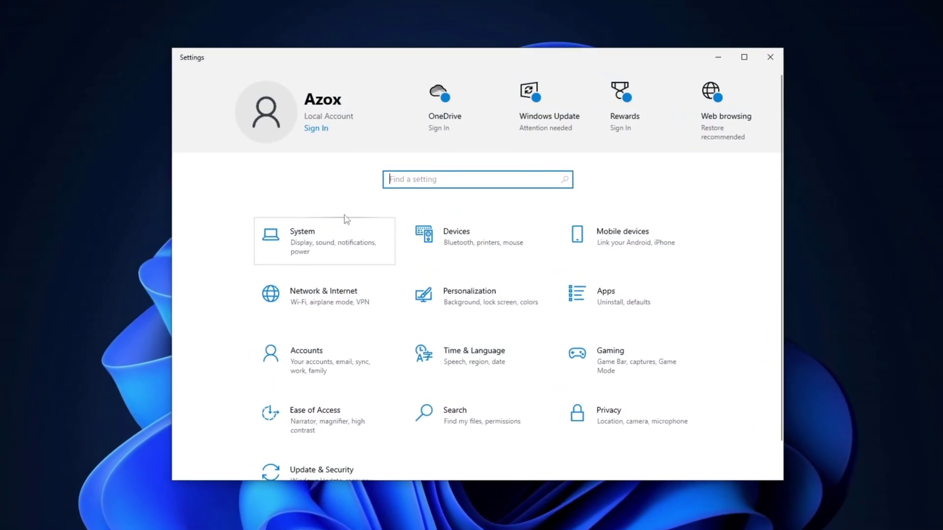
In System settings, check that app notifications are Off, then go to Multitasking
click(319, 252)
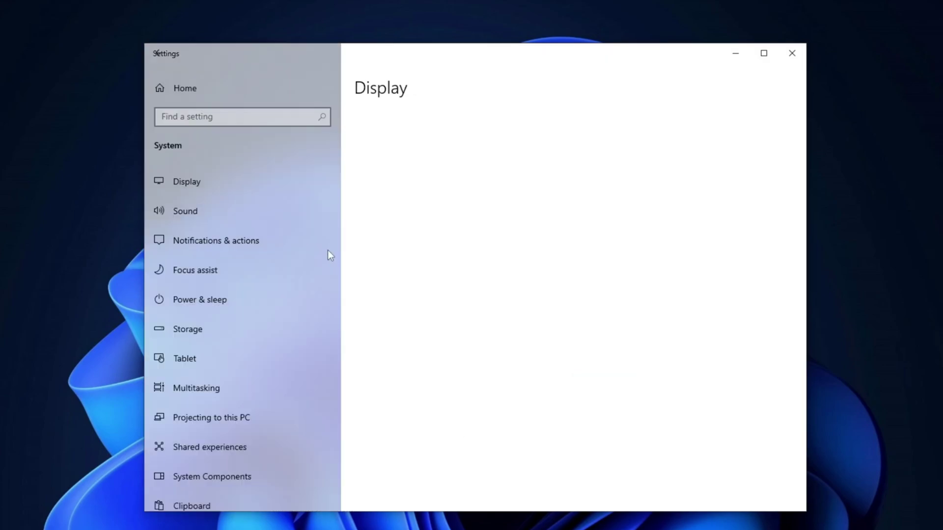
click(230, 238)
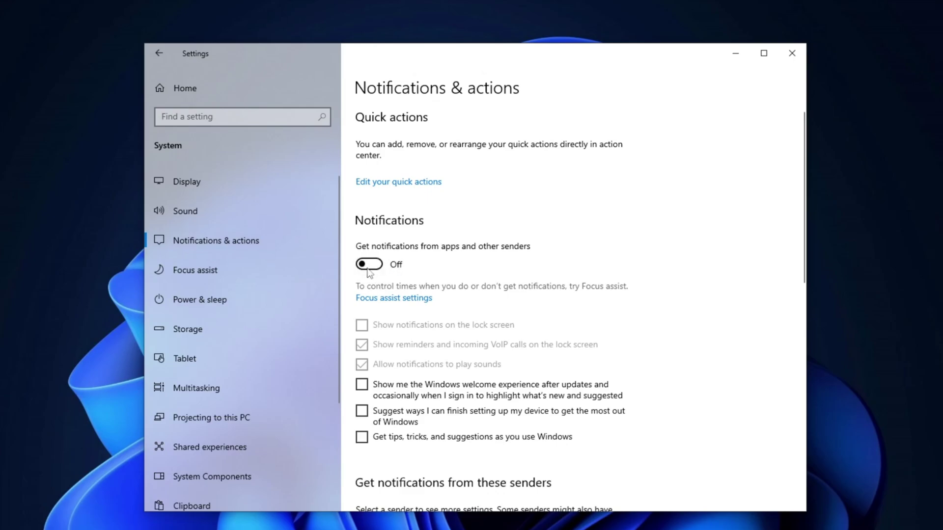
click(252, 384)
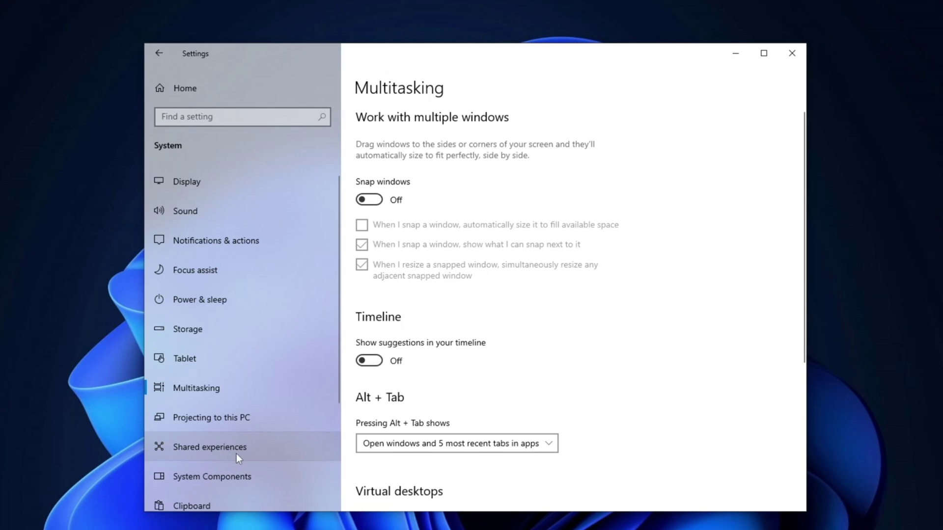
Go to the Shared experiences page in Settings
click(238, 450)
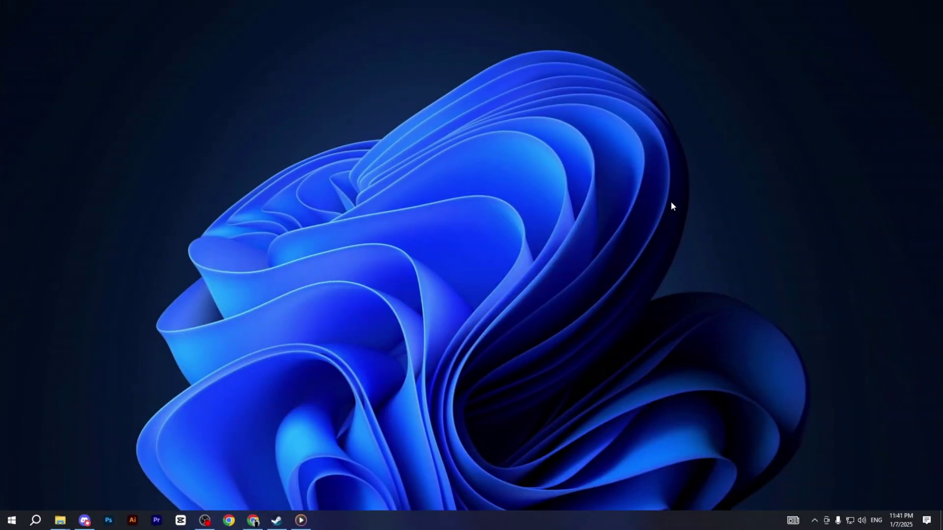
key(super)
text(star)
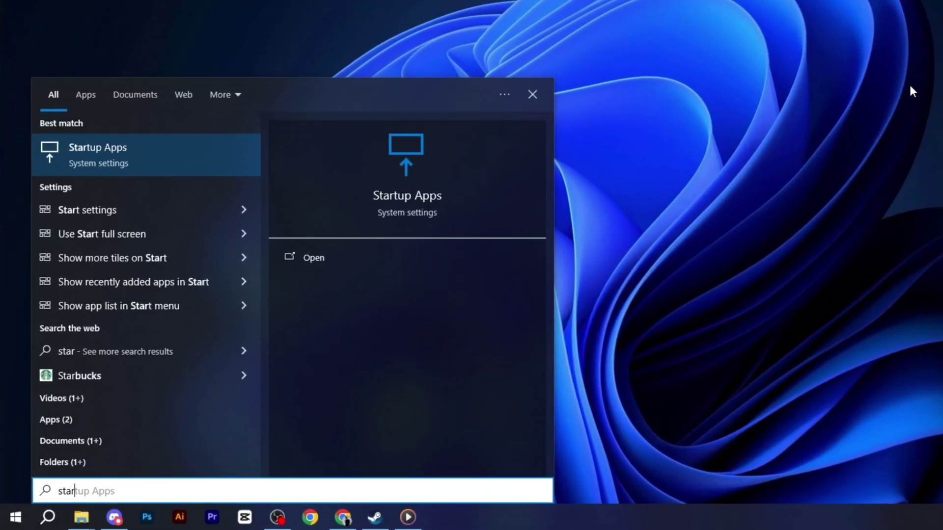
key(Return)
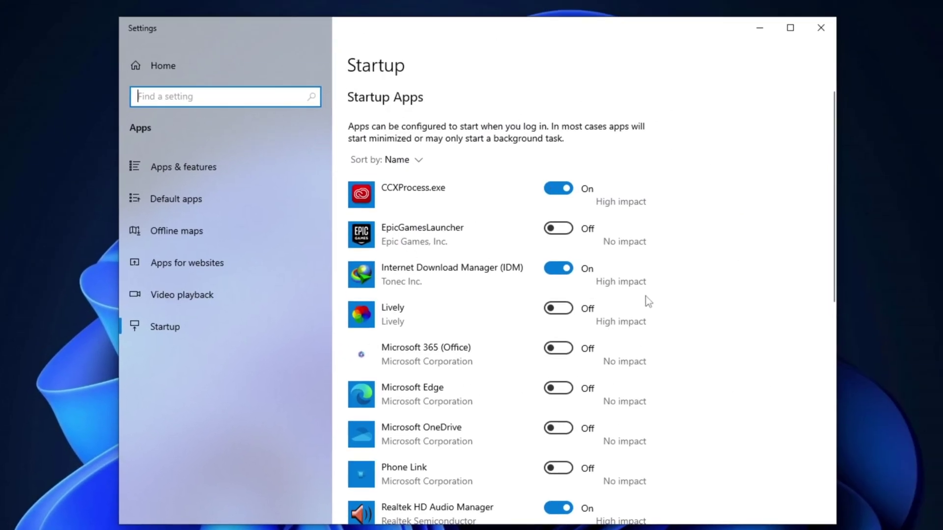
scroll(488, 310, down, 8)
scroll(480, 326, up, 8)
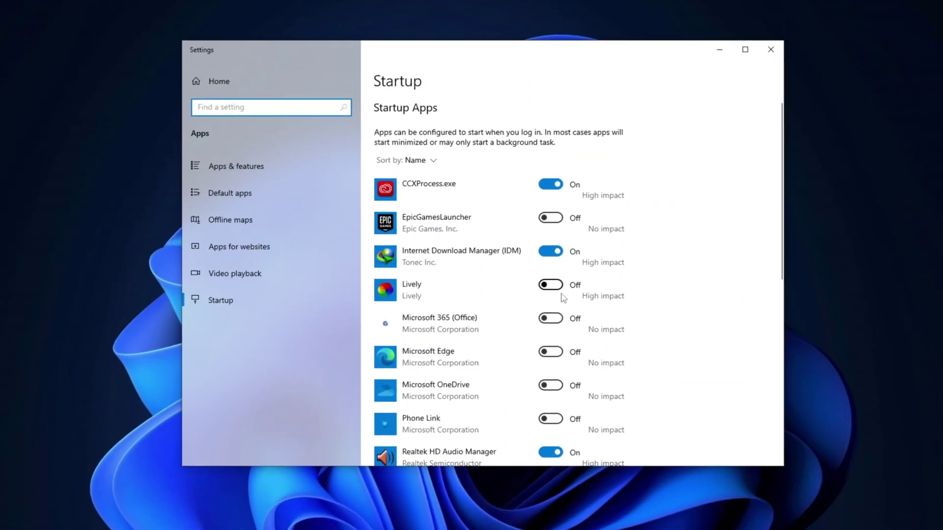
scroll(560, 287, down, 6)
scroll(540, 324, up, 6)
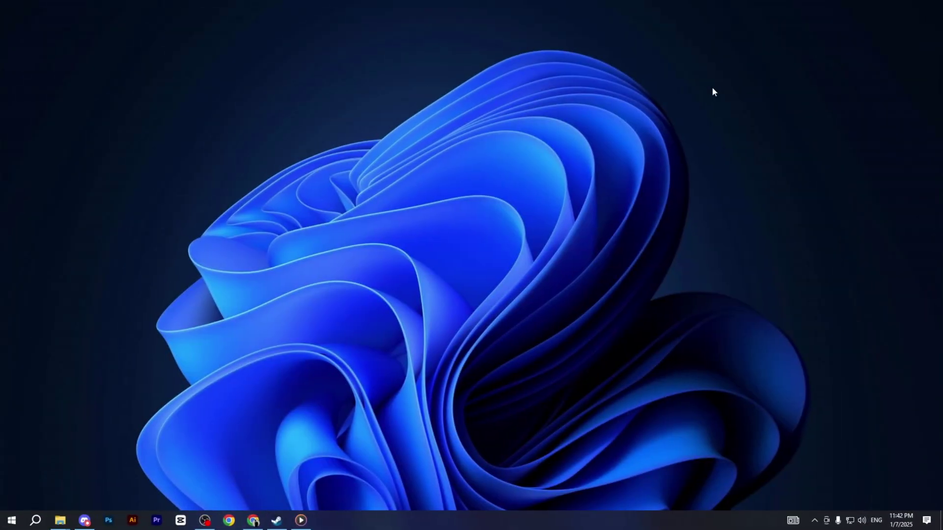
Search 'back' from Start to reach Background apps and confirm background running is Off
key(super)
text(back)
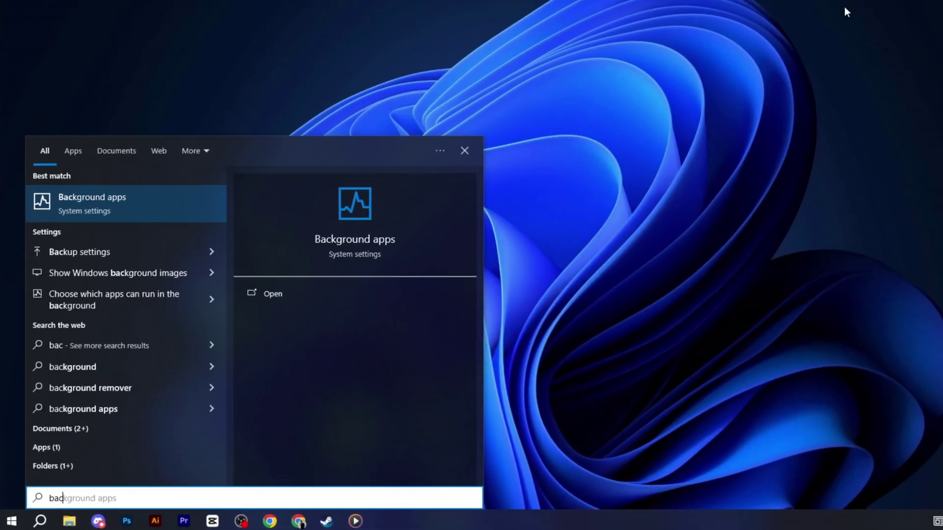
key(Return)
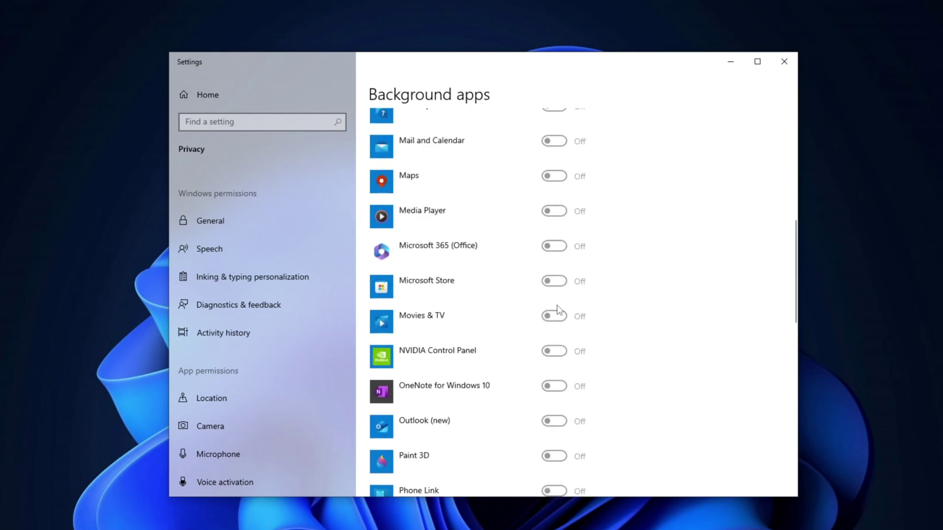
scroll(560, 314, up, 5)
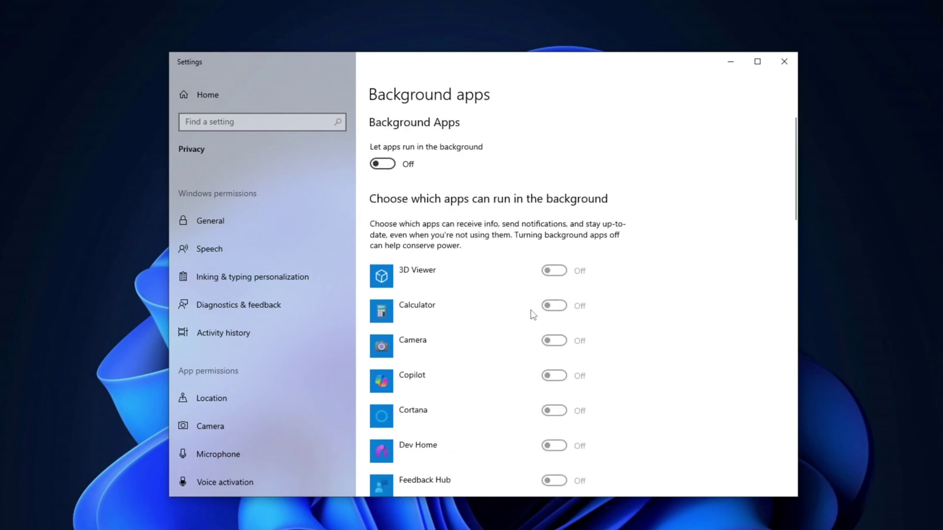